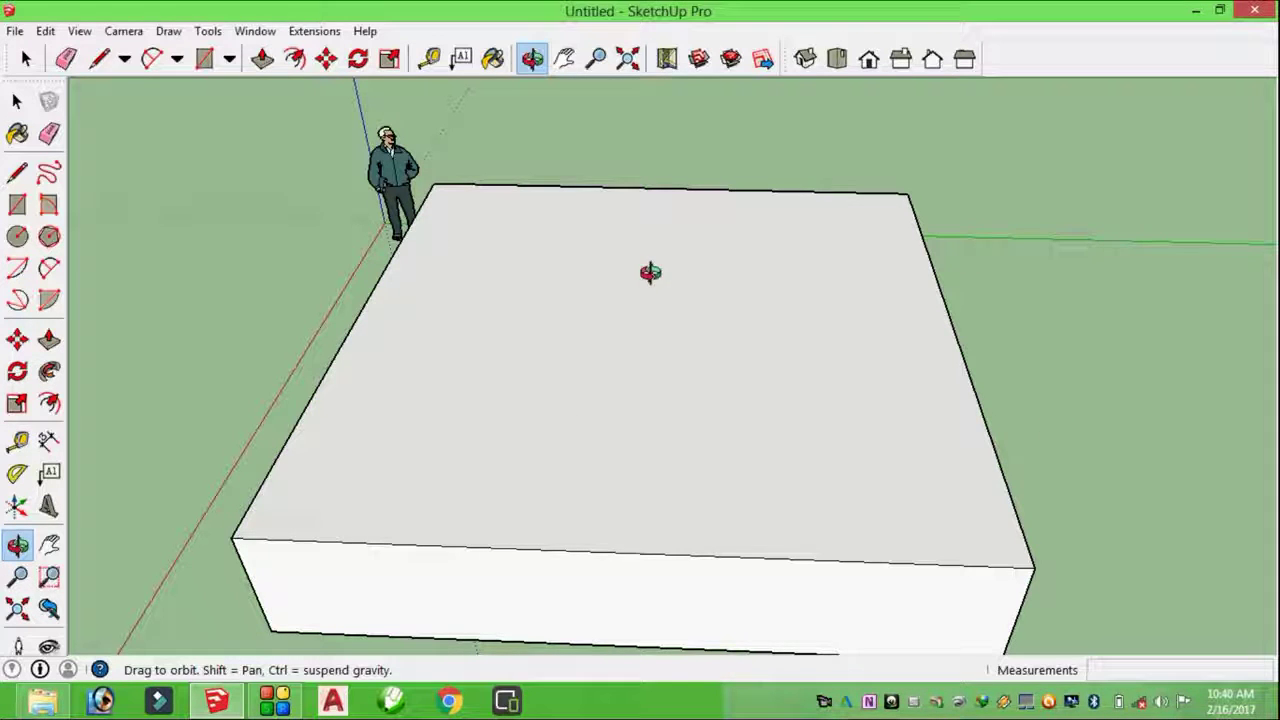
Step: Place guide lines 5' inward from the left and right edges of the base block's top face
{"action": "left_click", "coordinate": [430, 60]}
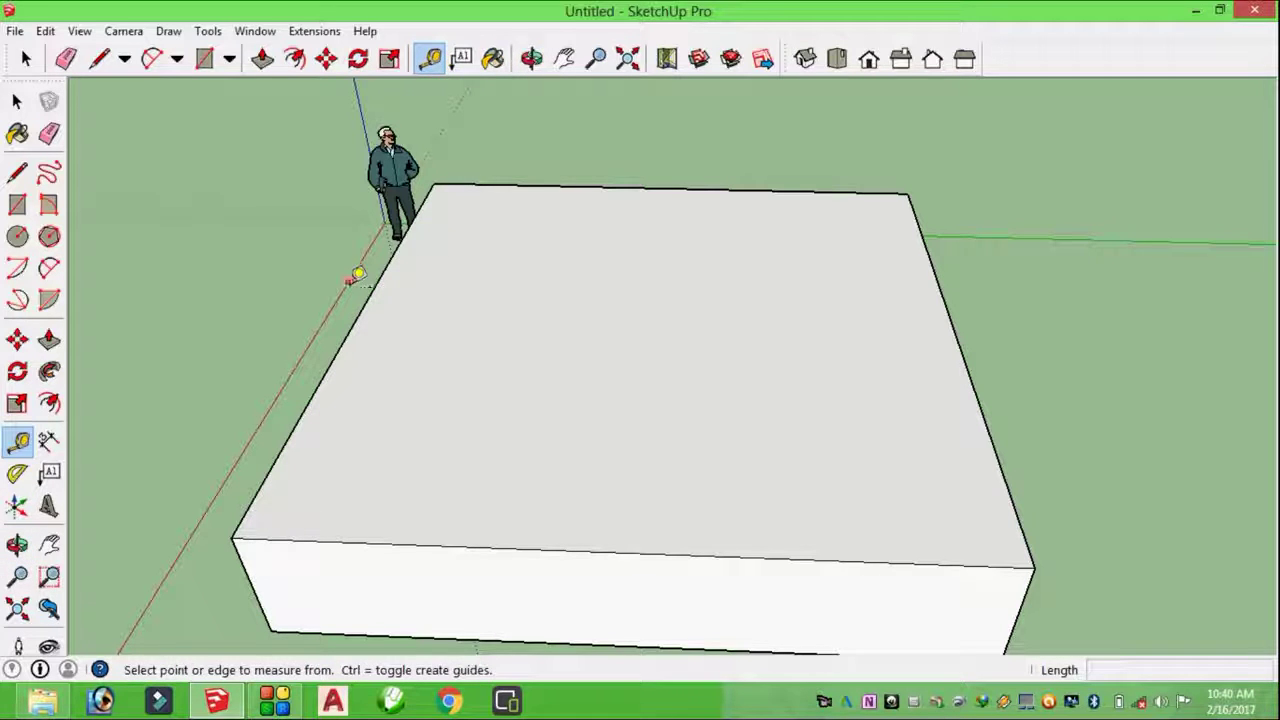
{"action": "left_click", "coordinate": [370, 294]}
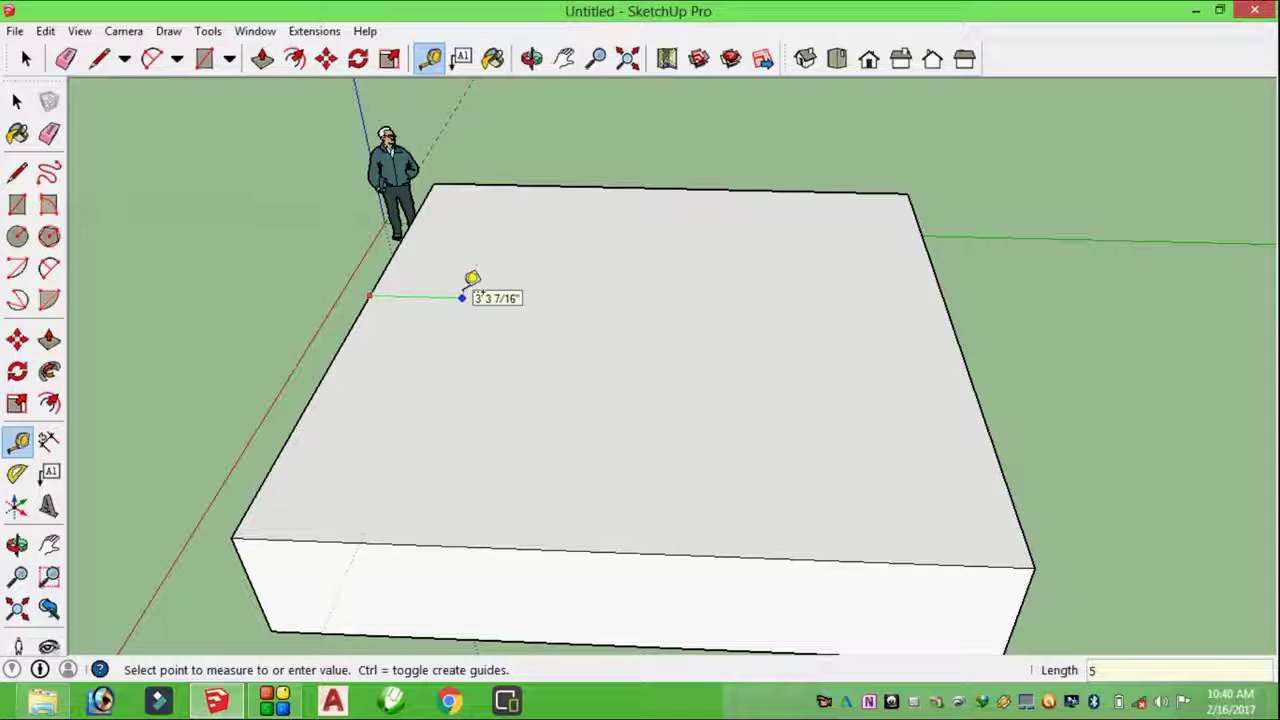
{"action": "left_click", "coordinate": [462, 297]}
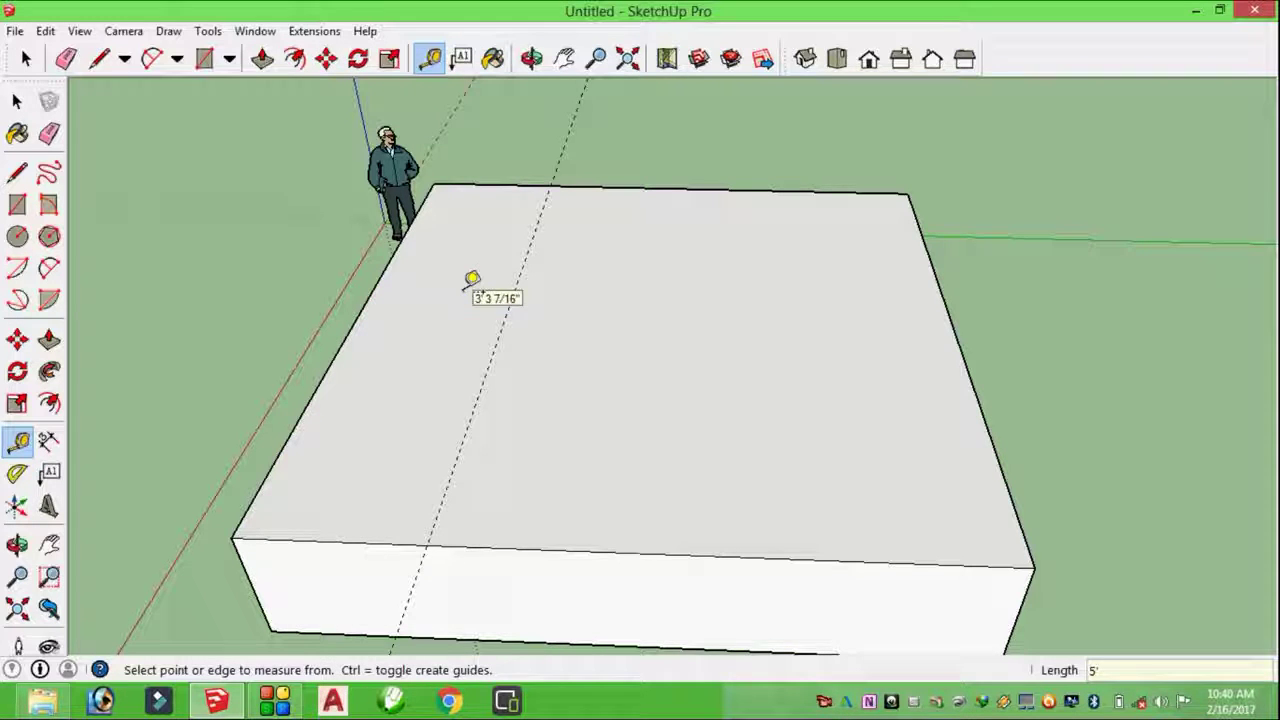
{"action": "left_click", "coordinate": [958, 344]}
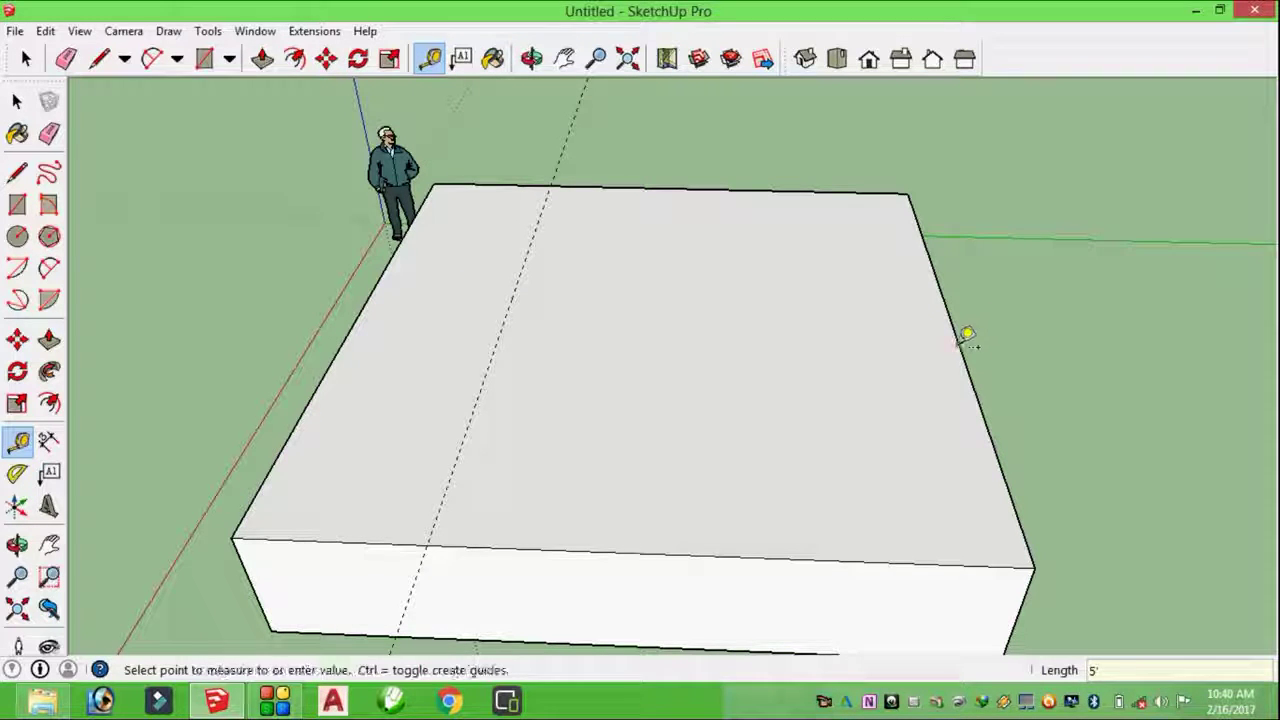
{"action": "left_click", "coordinate": [797, 350]}
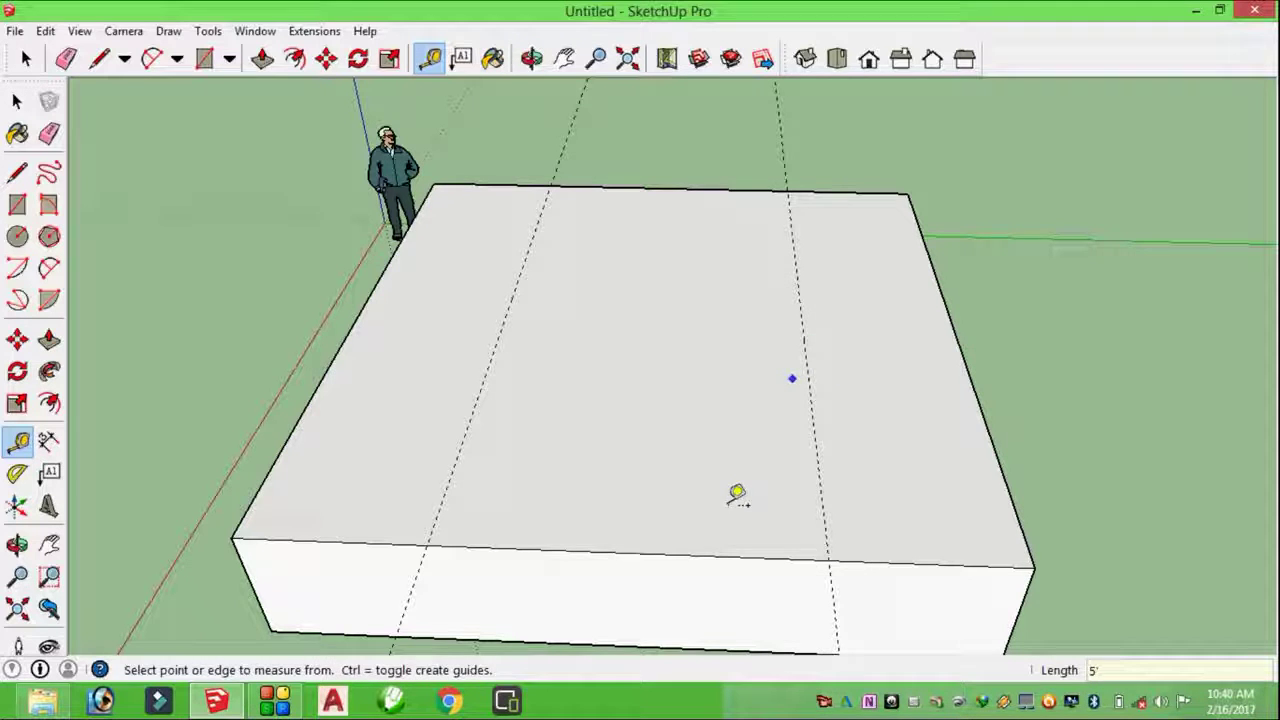
Step: Place guide lines 5' inward from the front and back edges of the base block's top face
{"action": "left_click", "coordinate": [653, 551]}
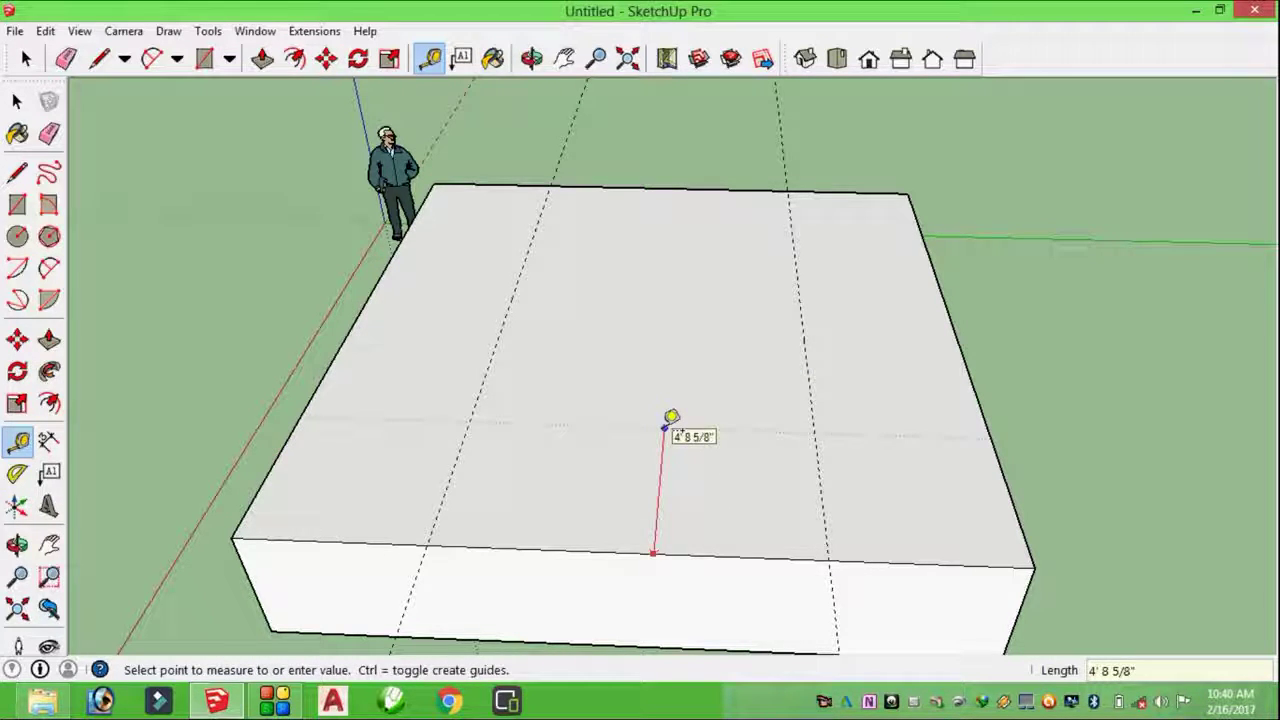
{"action": "type", "text": "5'"}
{"action": "key", "text": "Return"}
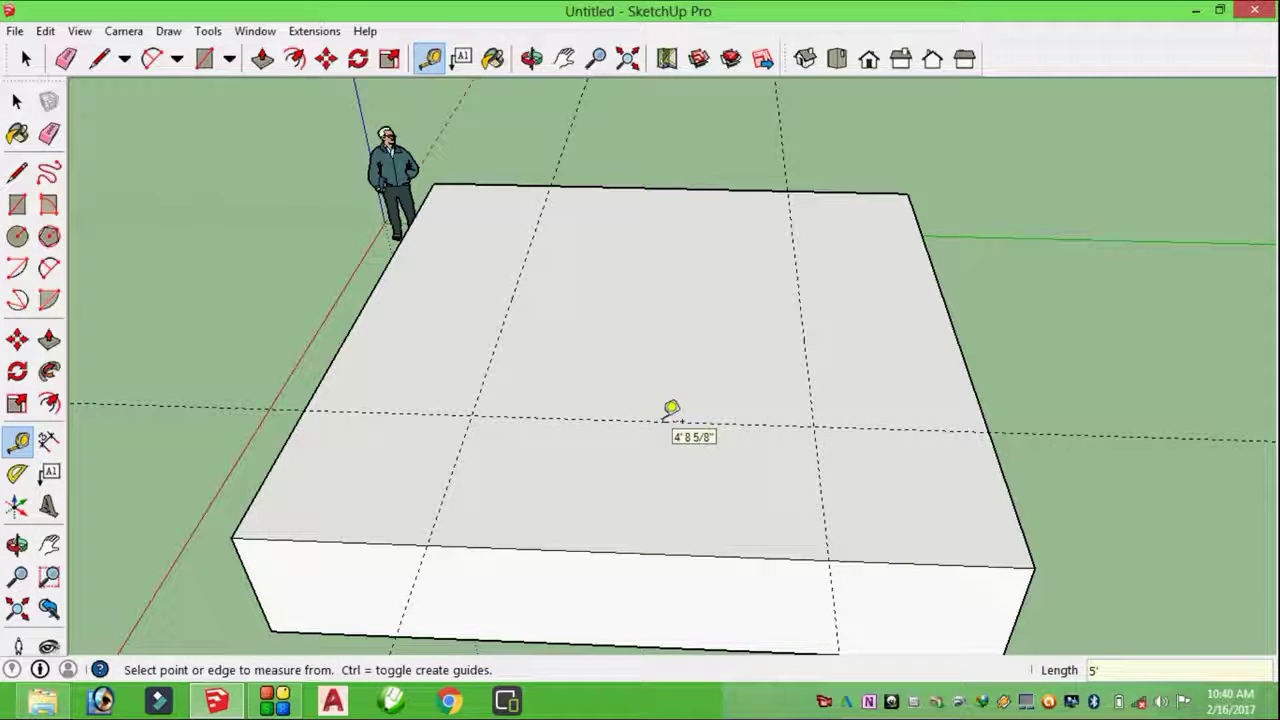
{"action": "left_click", "coordinate": [667, 188]}
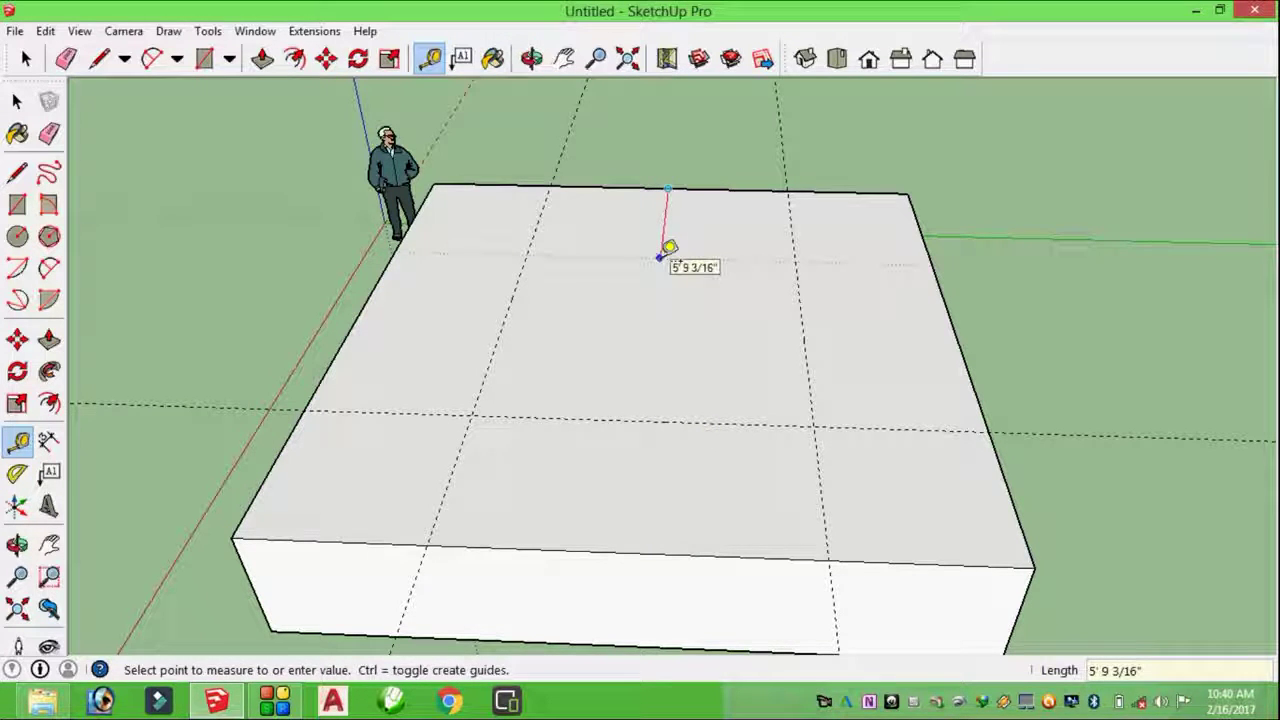
{"action": "type", "text": "5'"}
{"action": "key", "text": "Return"}
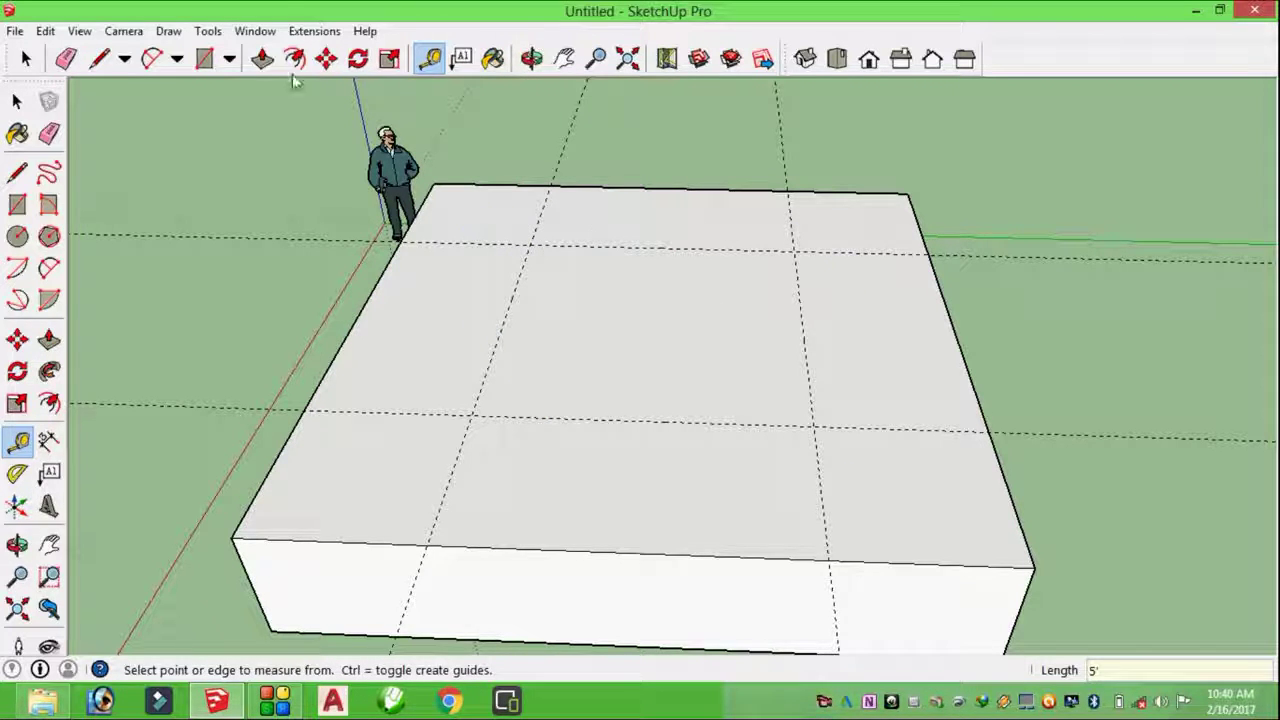
Step: Draw a 10' by 10' rectangle between the guide intersections and pull it up about 5' 11" into an upper block
{"action": "left_click", "coordinate": [204, 58]}
{"action": "left_click", "coordinate": [470, 414]}
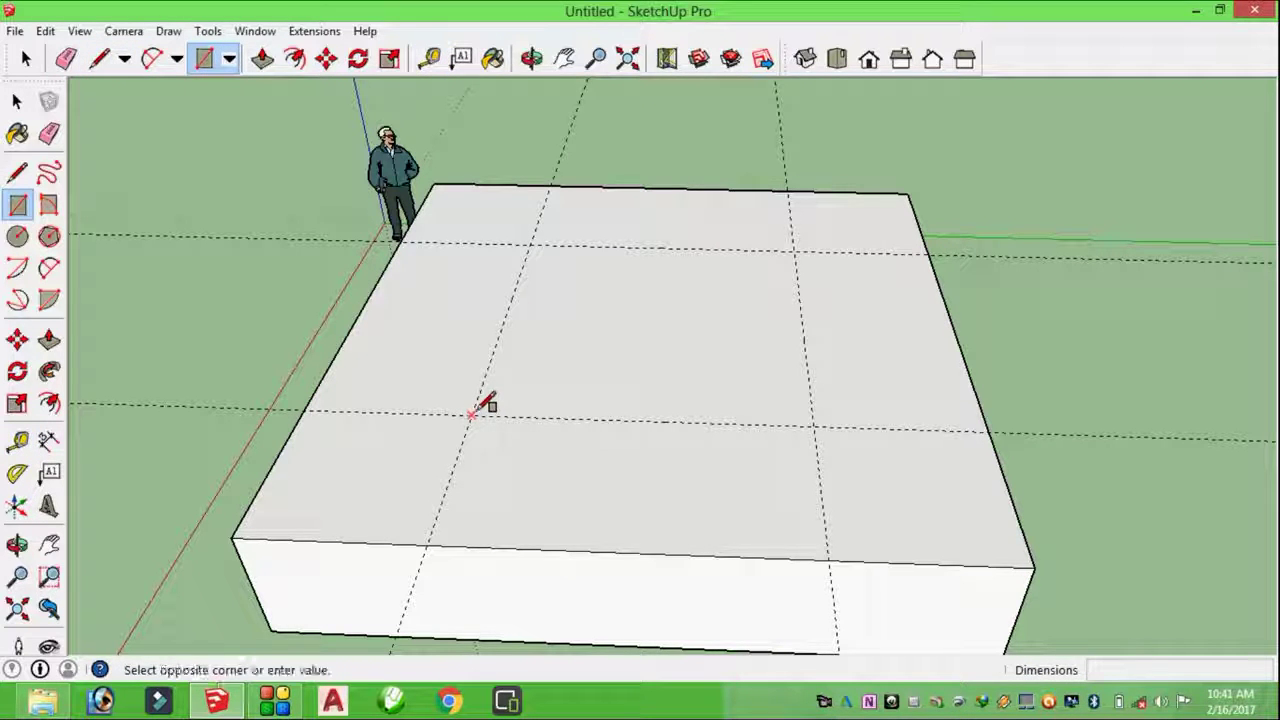
{"action": "left_click", "coordinate": [793, 251]}
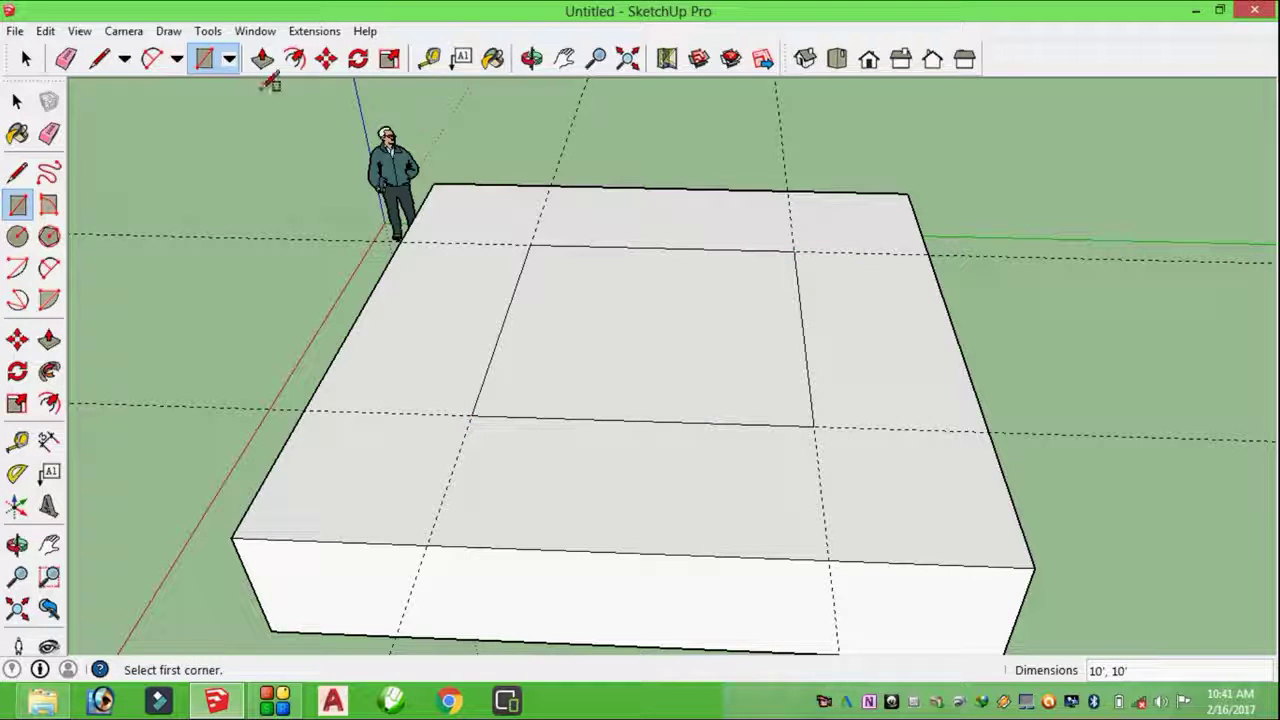
{"action": "left_click", "coordinate": [261, 57]}
{"action": "left_click", "coordinate": [600, 320]}
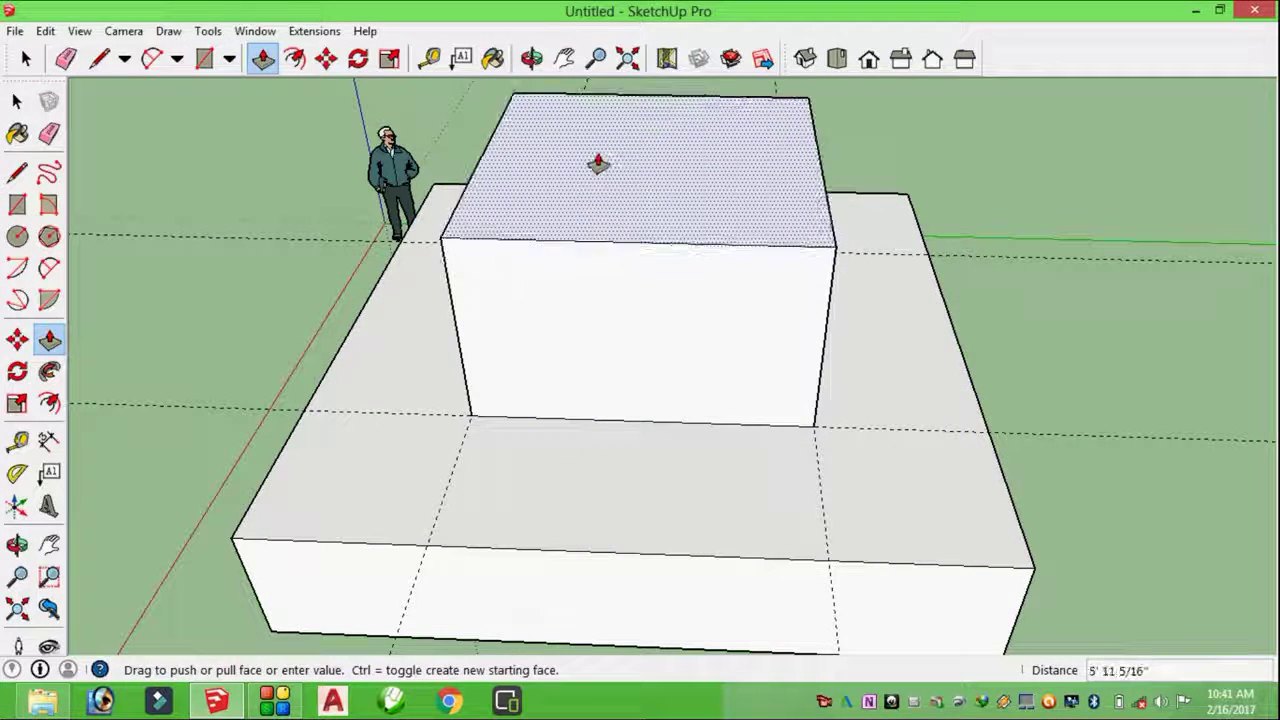
{"action": "left_click", "coordinate": [598, 163]}
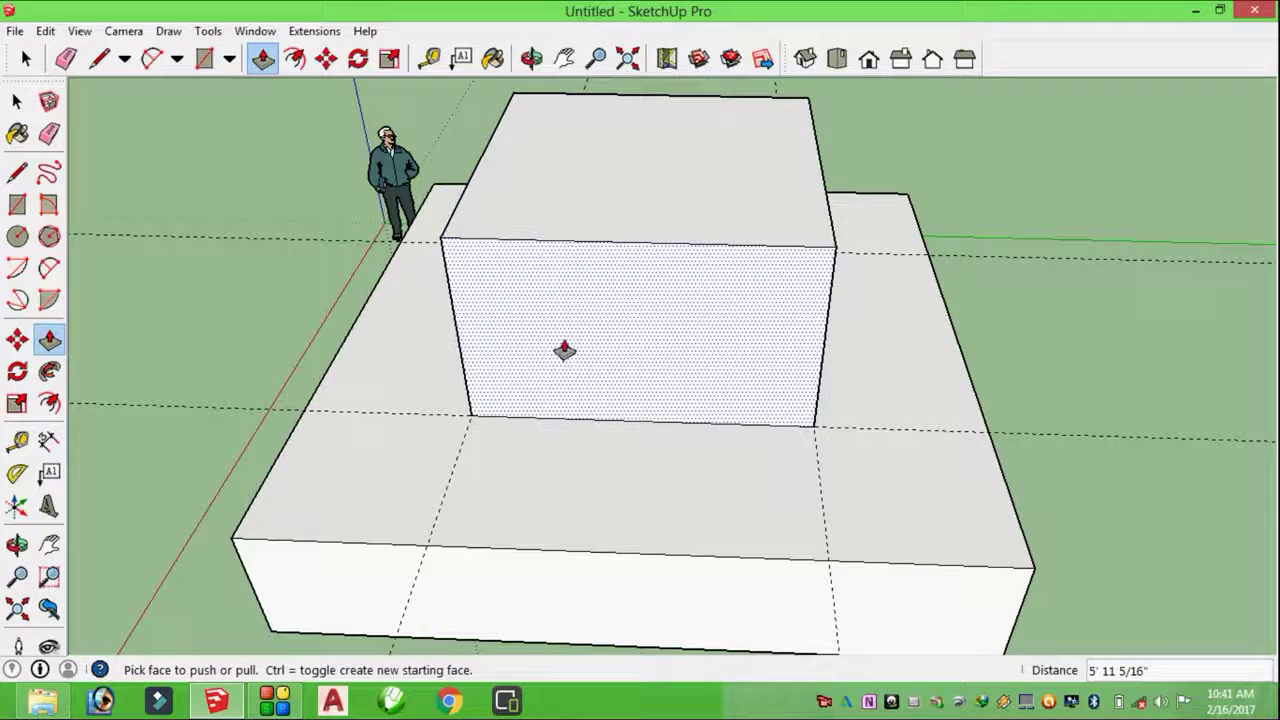
Step: Dimension the base block's front top edge and its height at the front left corner
{"action": "left_click", "coordinate": [532, 57]}
{"action": "left_click_drag", "start_coordinate": [497, 443], "coordinate": [729, 409]}
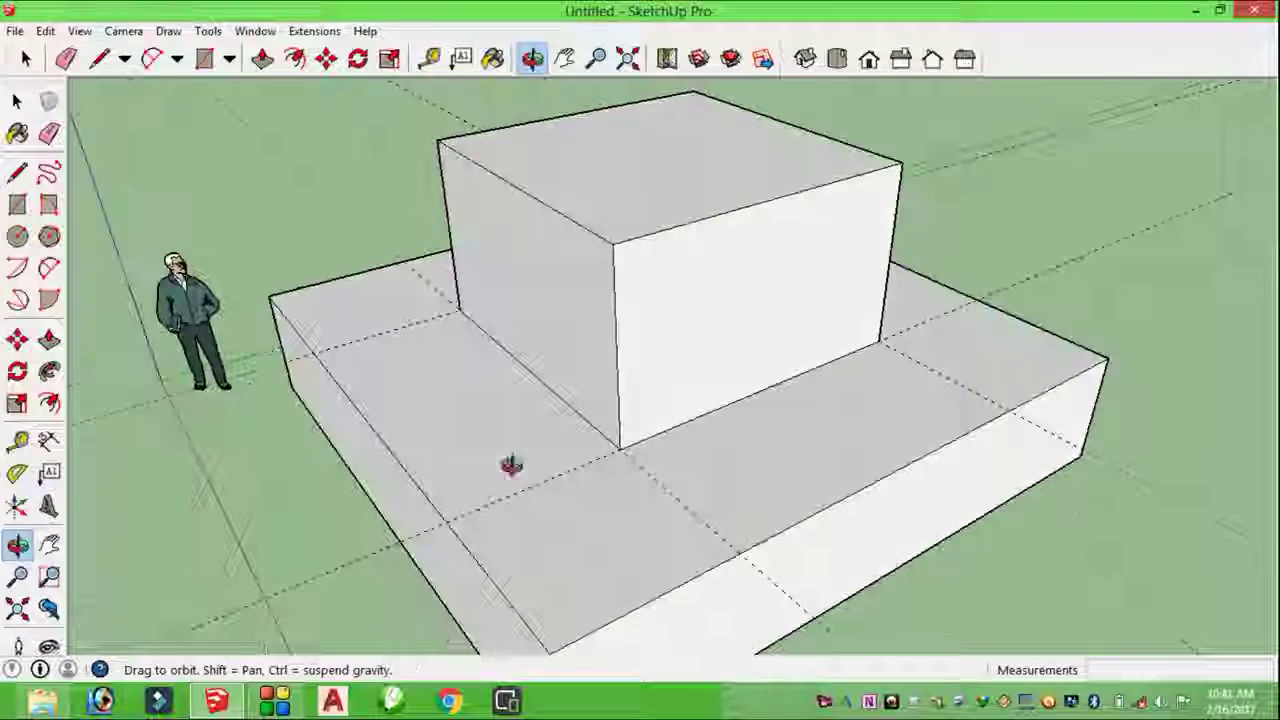
{"action": "left_click_drag", "start_coordinate": [446, 633], "coordinate": [437, 531]}
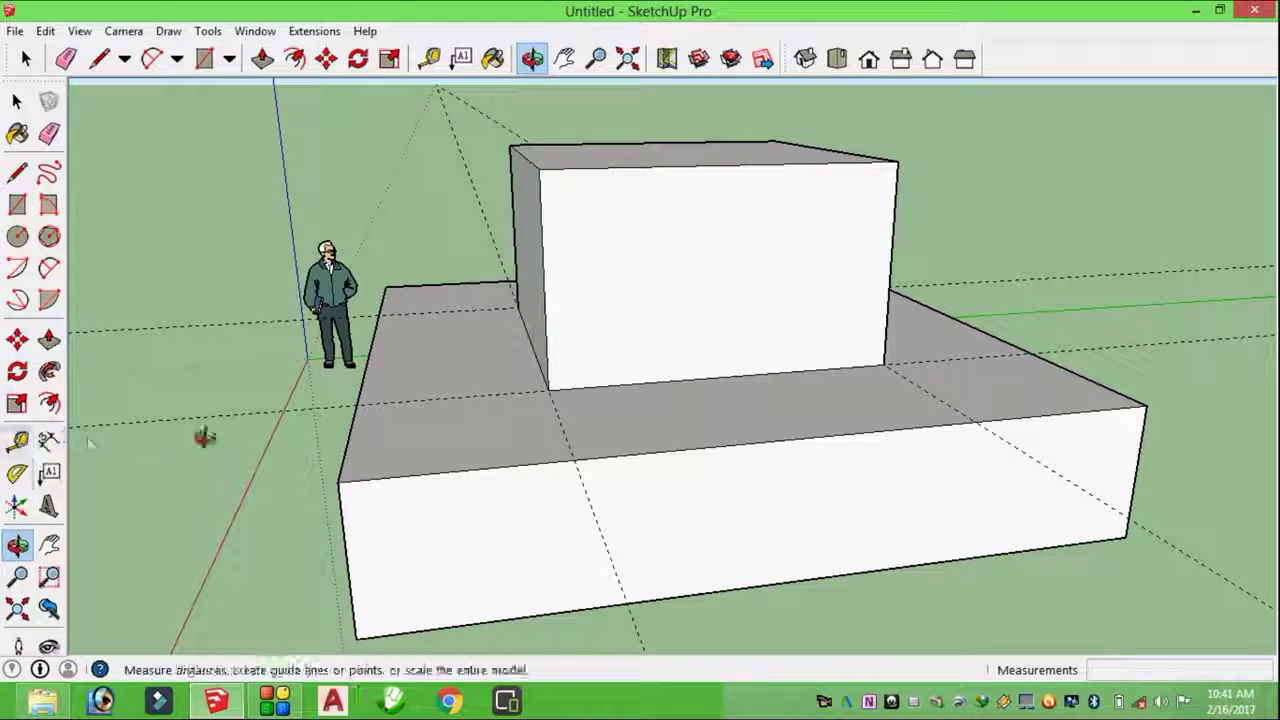
{"action": "left_click_drag", "start_coordinate": [468, 311], "coordinate": [491, 380]}
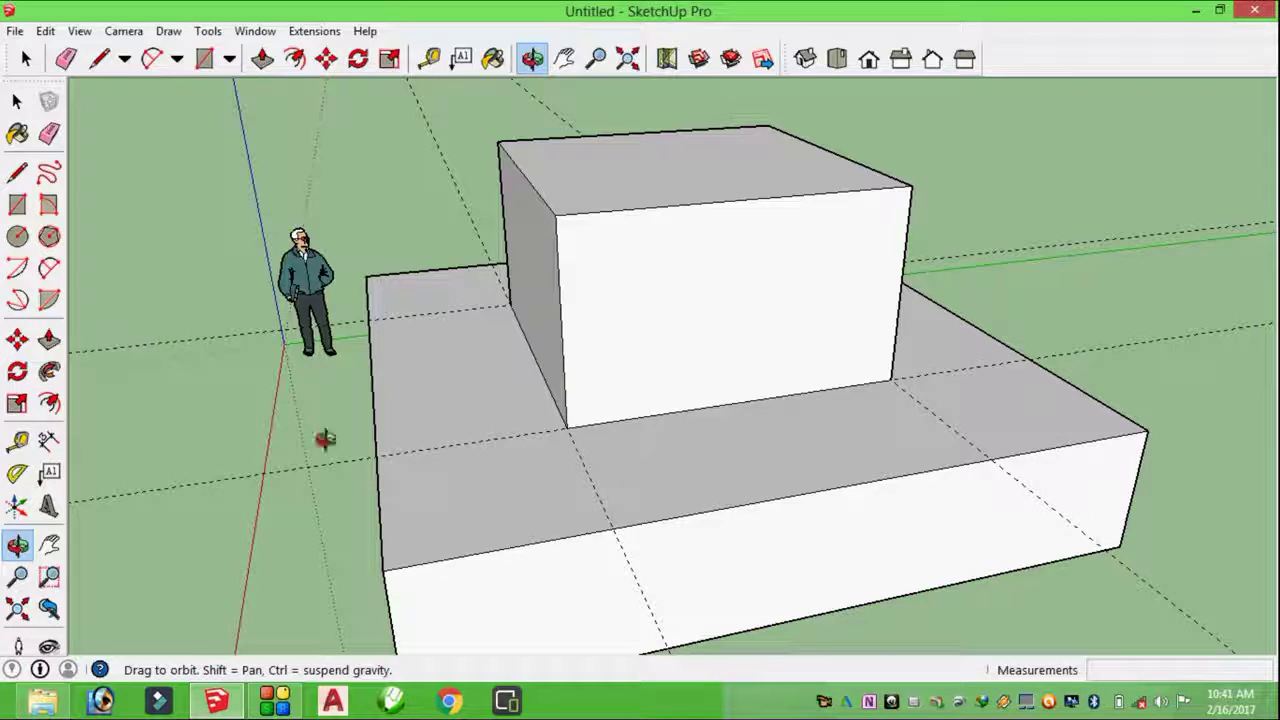
{"action": "left_click_drag", "start_coordinate": [710, 546], "coordinate": [722, 470]}
{"action": "left_click", "coordinate": [49, 441]}
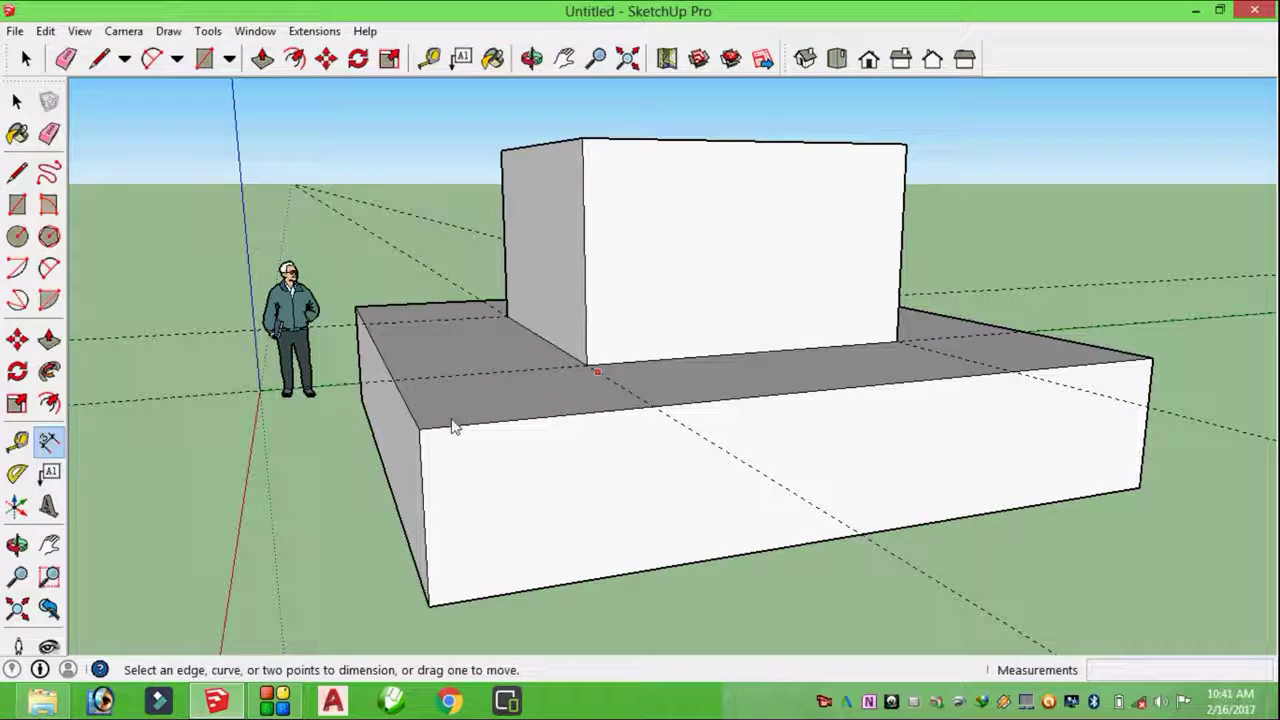
{"action": "left_click", "coordinate": [421, 428]}
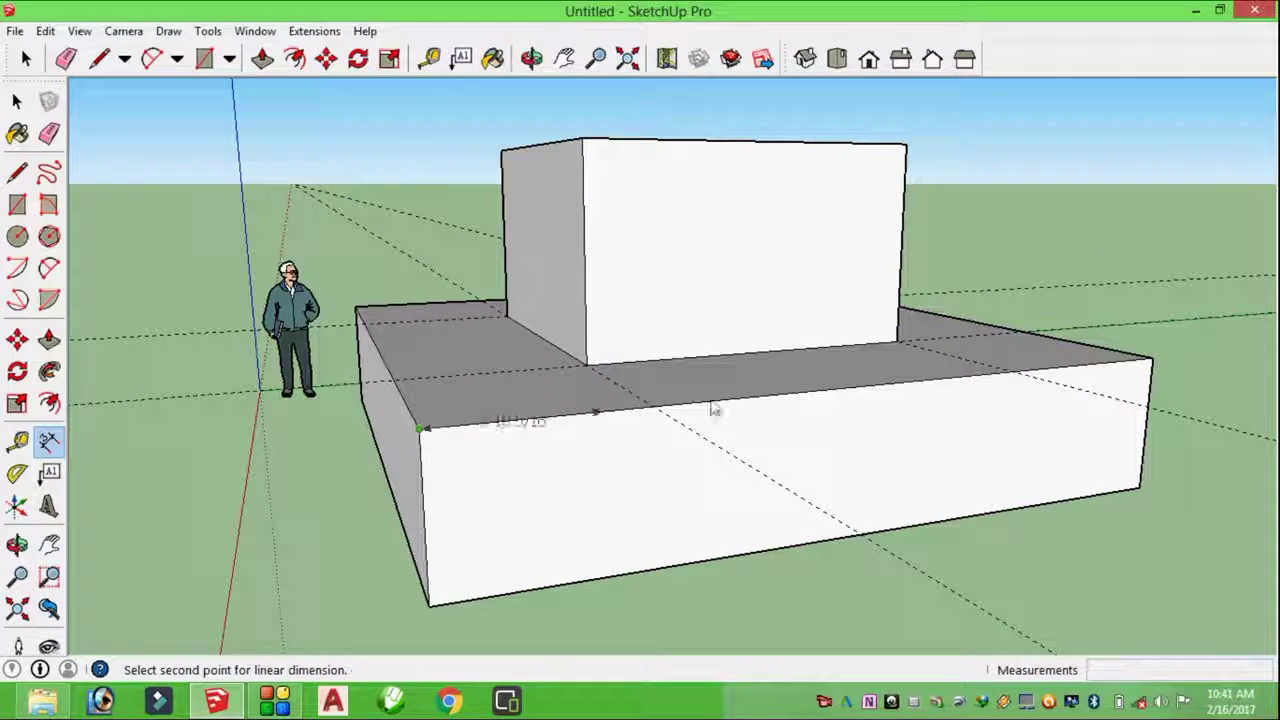
{"action": "left_click", "coordinate": [1151, 361]}
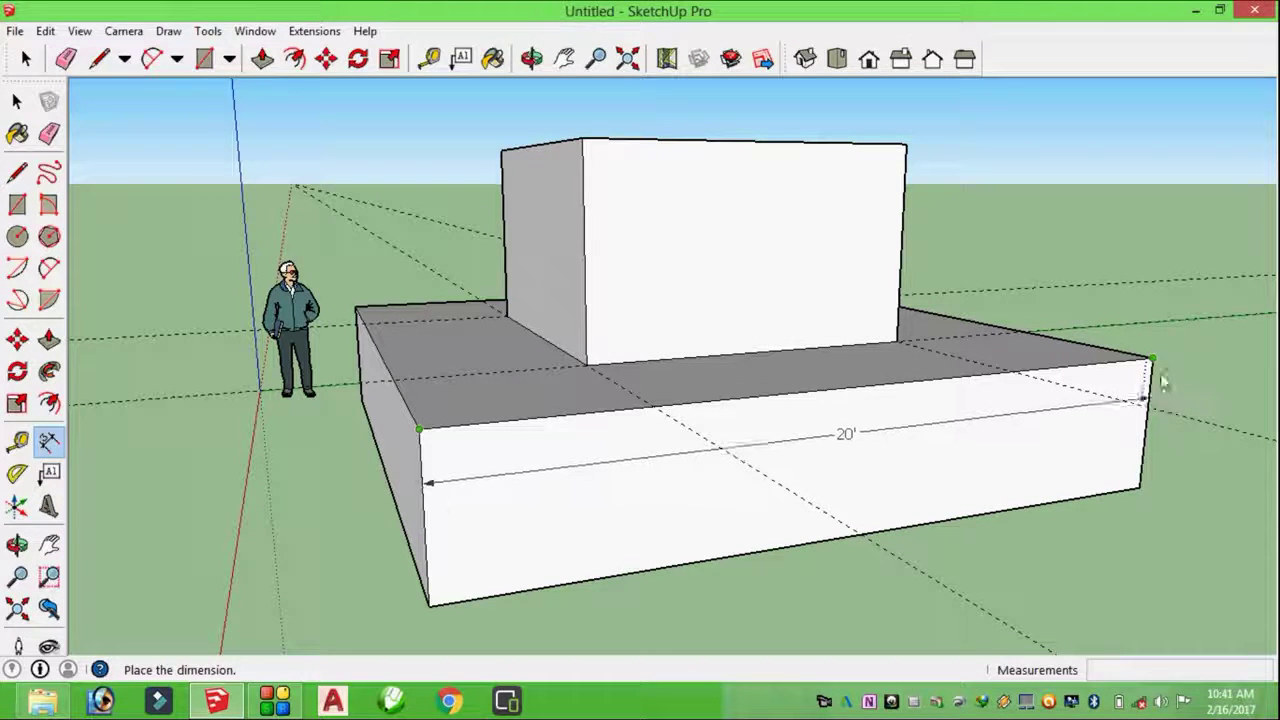
{"action": "left_click", "coordinate": [1158, 334]}
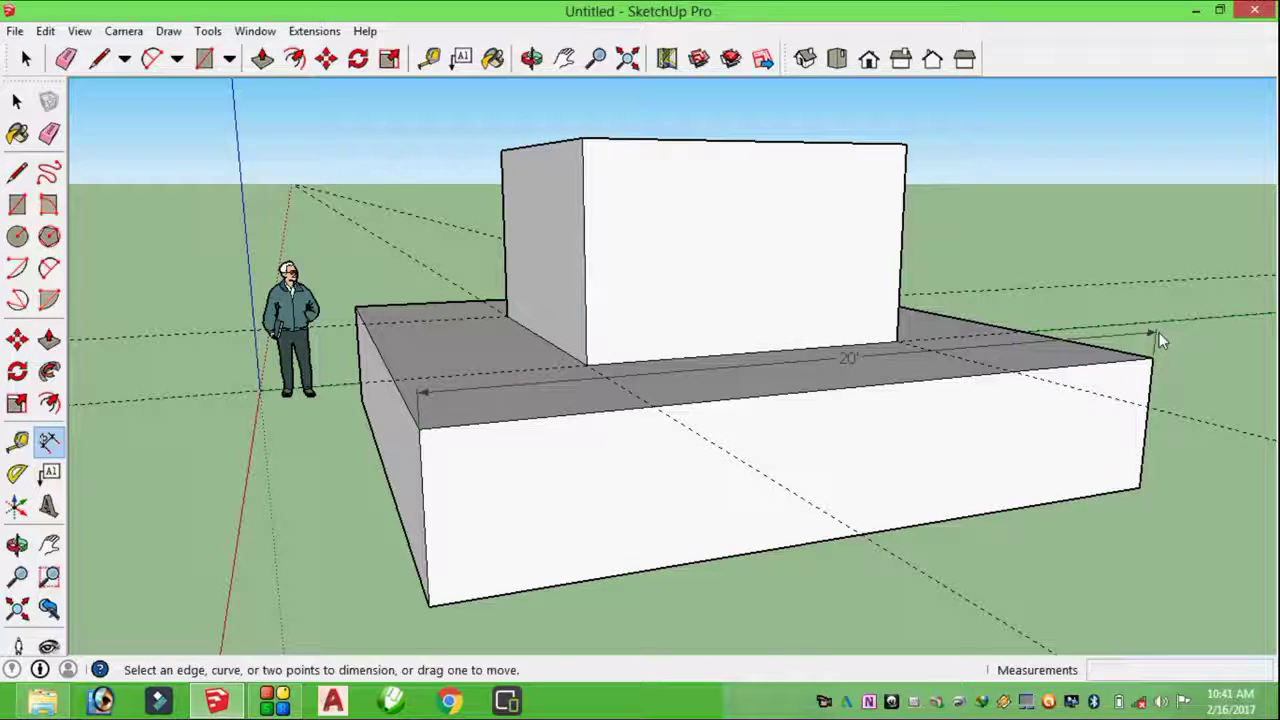
{"action": "left_click", "coordinate": [421, 436]}
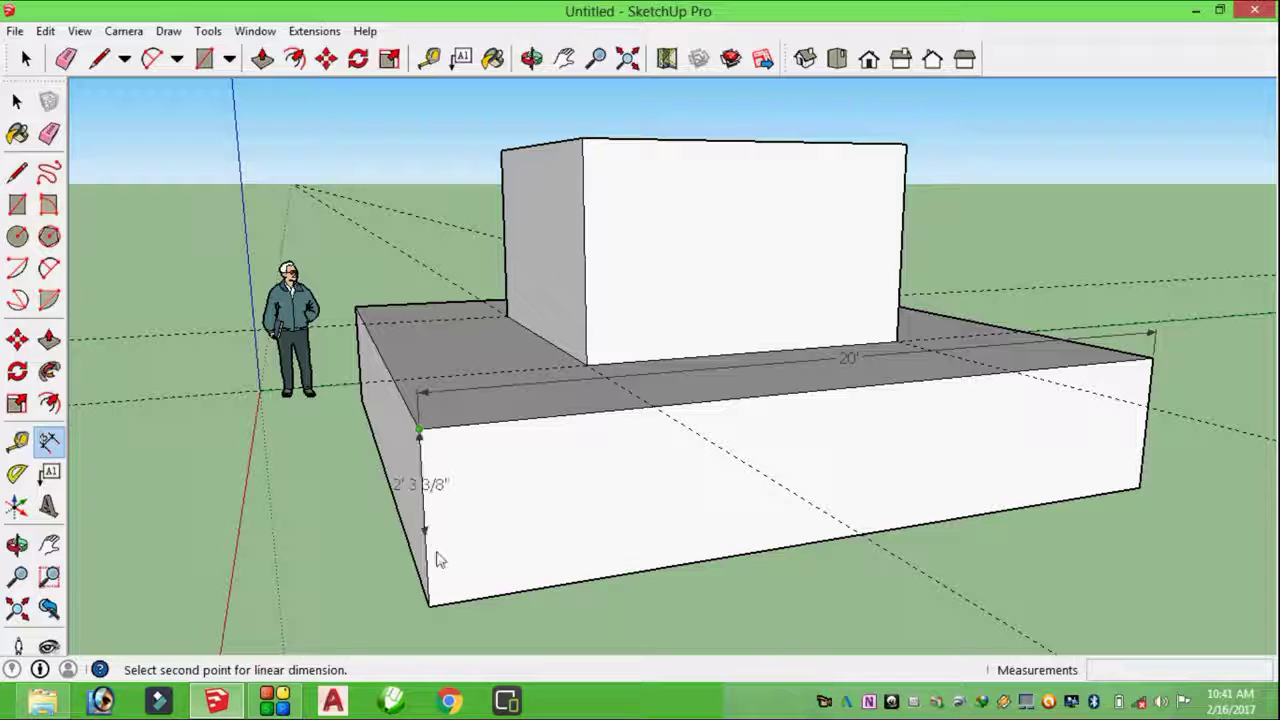
{"action": "left_click", "coordinate": [430, 606]}
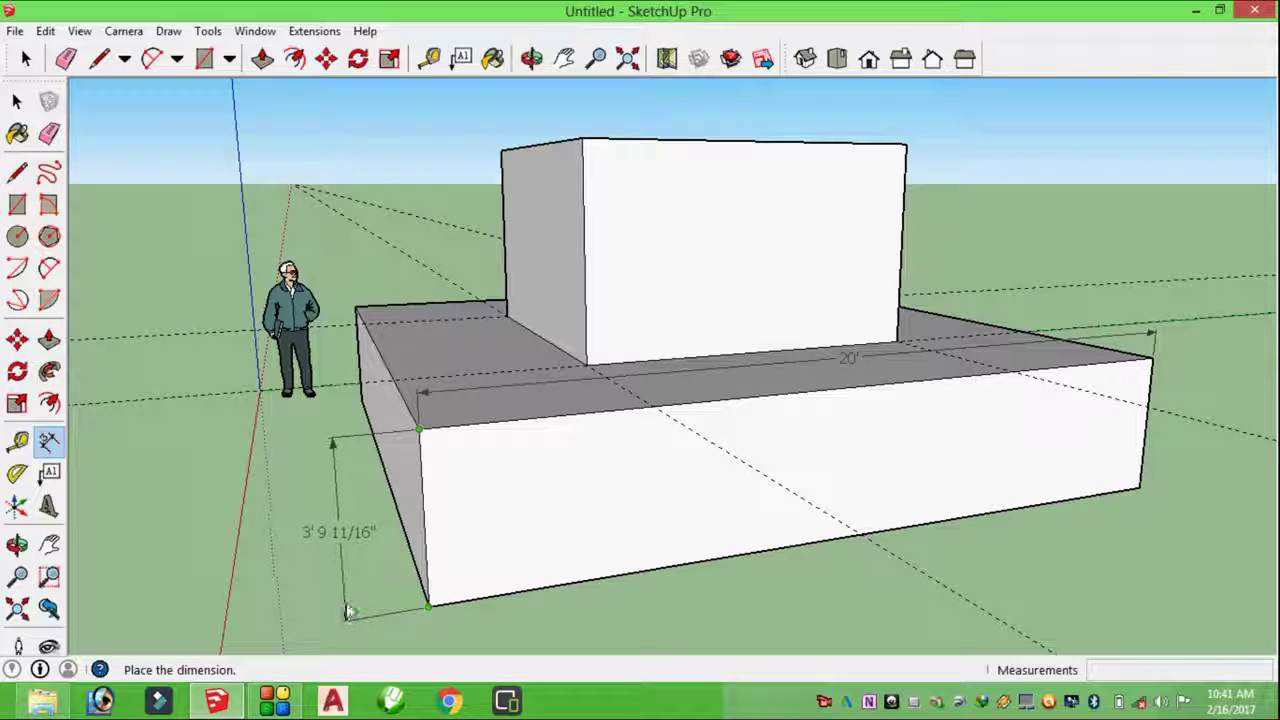
{"action": "left_click", "coordinate": [346, 610]}
Step: Dimension the upper block's height at its front left corner and the width of its front top edge
{"action": "left_click", "coordinate": [587, 366]}
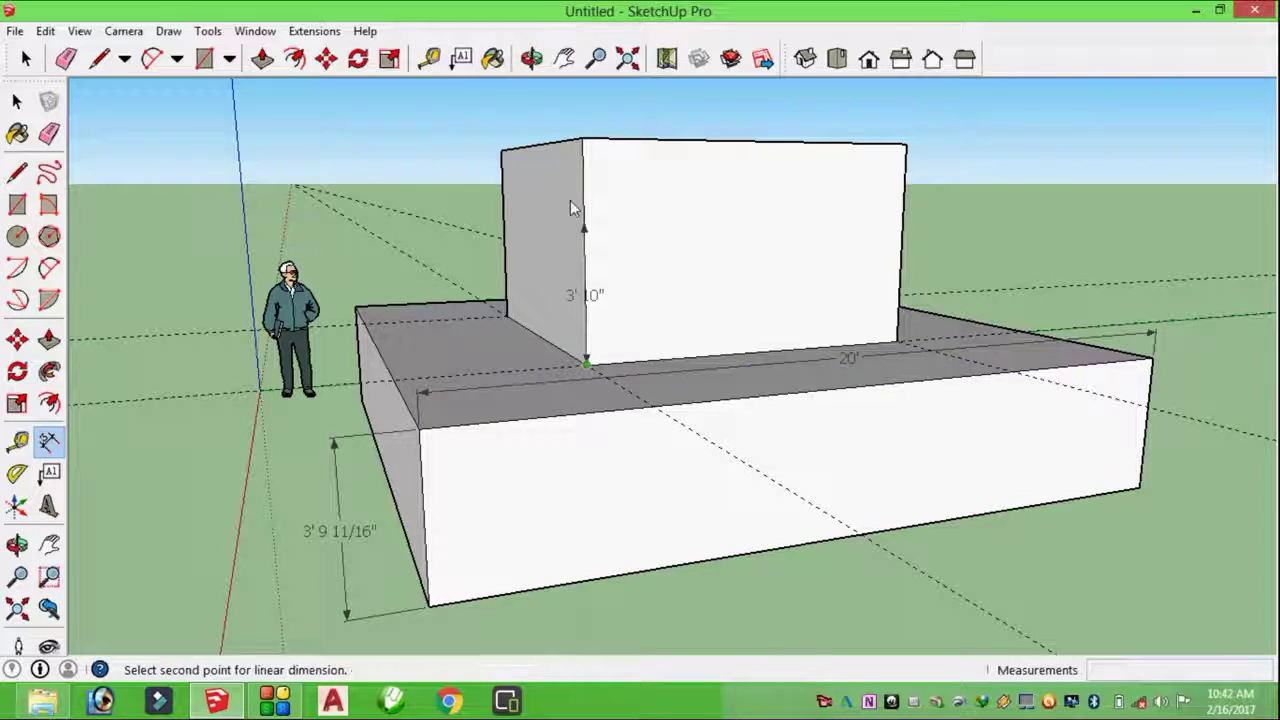
{"action": "left_click", "coordinate": [582, 140]}
{"action": "left_click", "coordinate": [414, 146]}
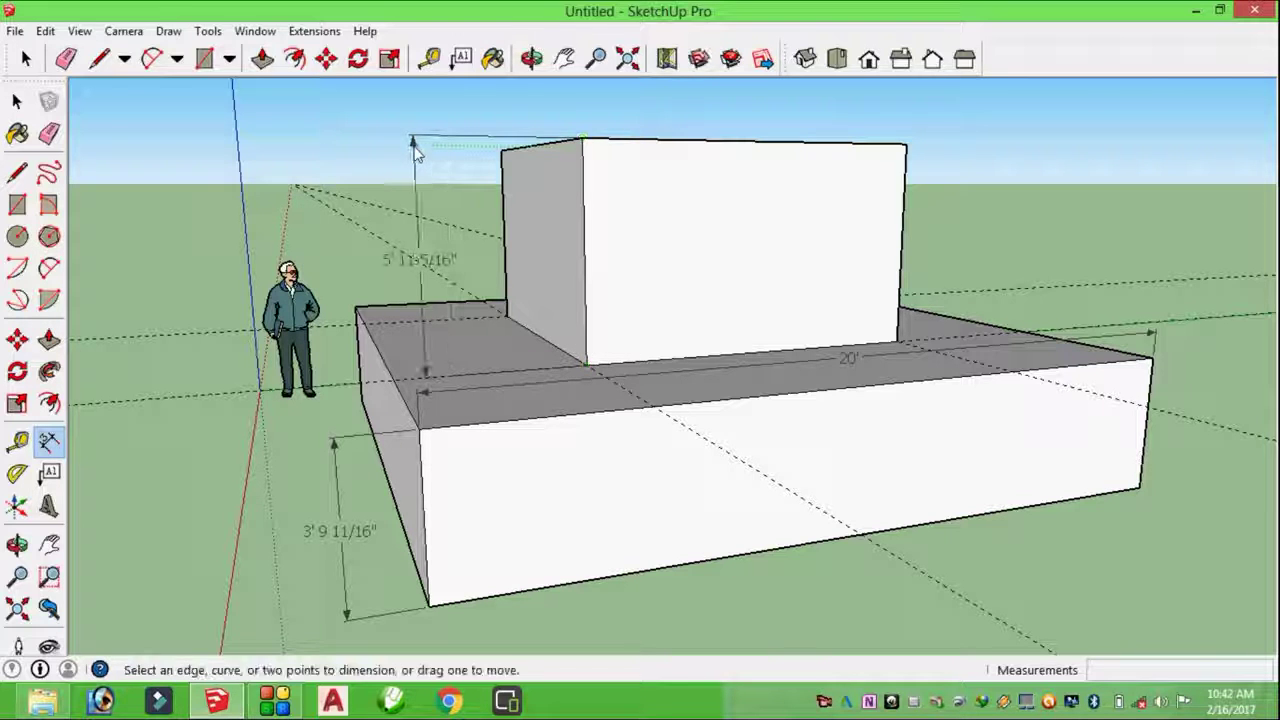
{"action": "left_click", "coordinate": [584, 141]}
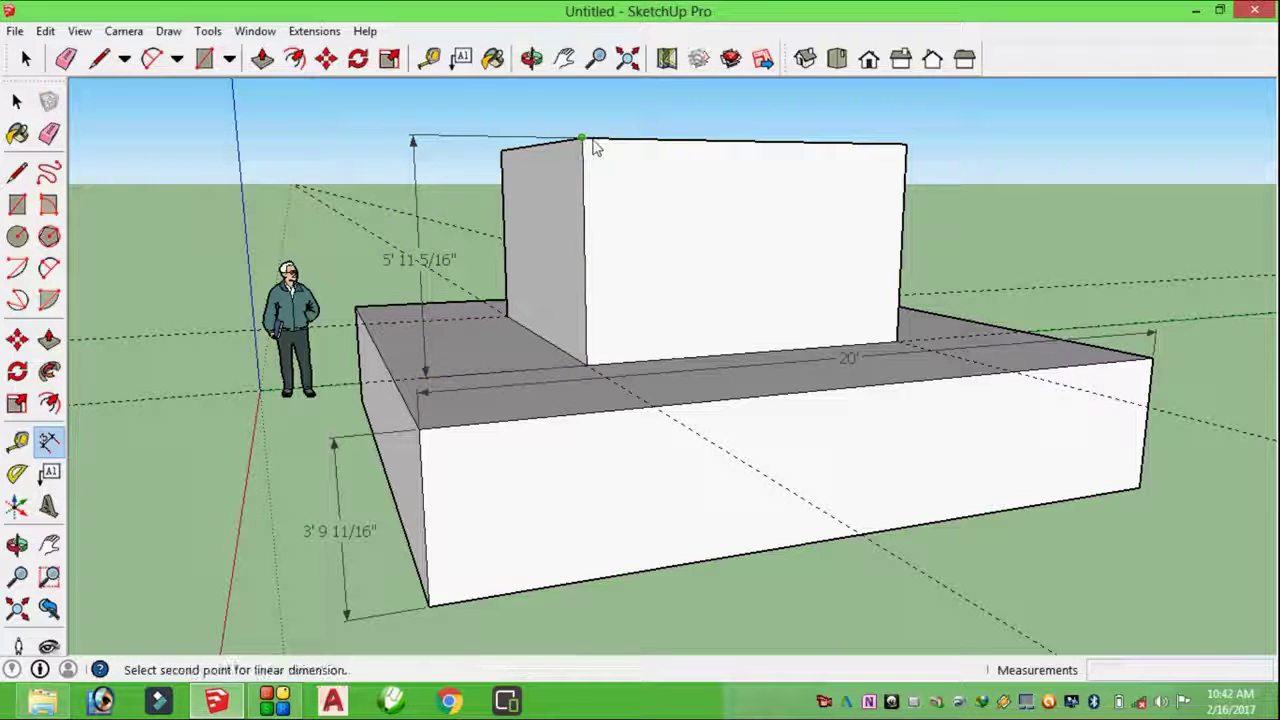
{"action": "left_click", "coordinate": [904, 145]}
{"action": "left_click", "coordinate": [907, 118]}
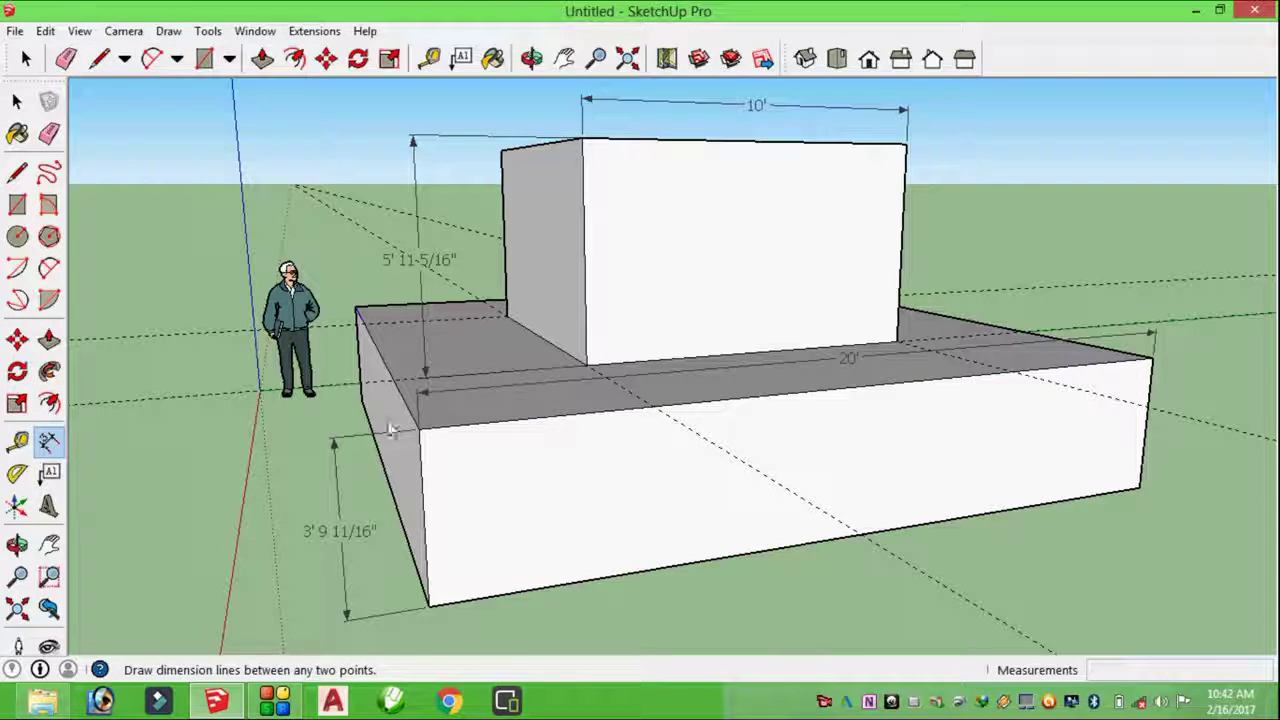
Step: Dimension the offsets along the base's front top edge from each corner to the nearest guide line
{"action": "left_click", "coordinate": [420, 430]}
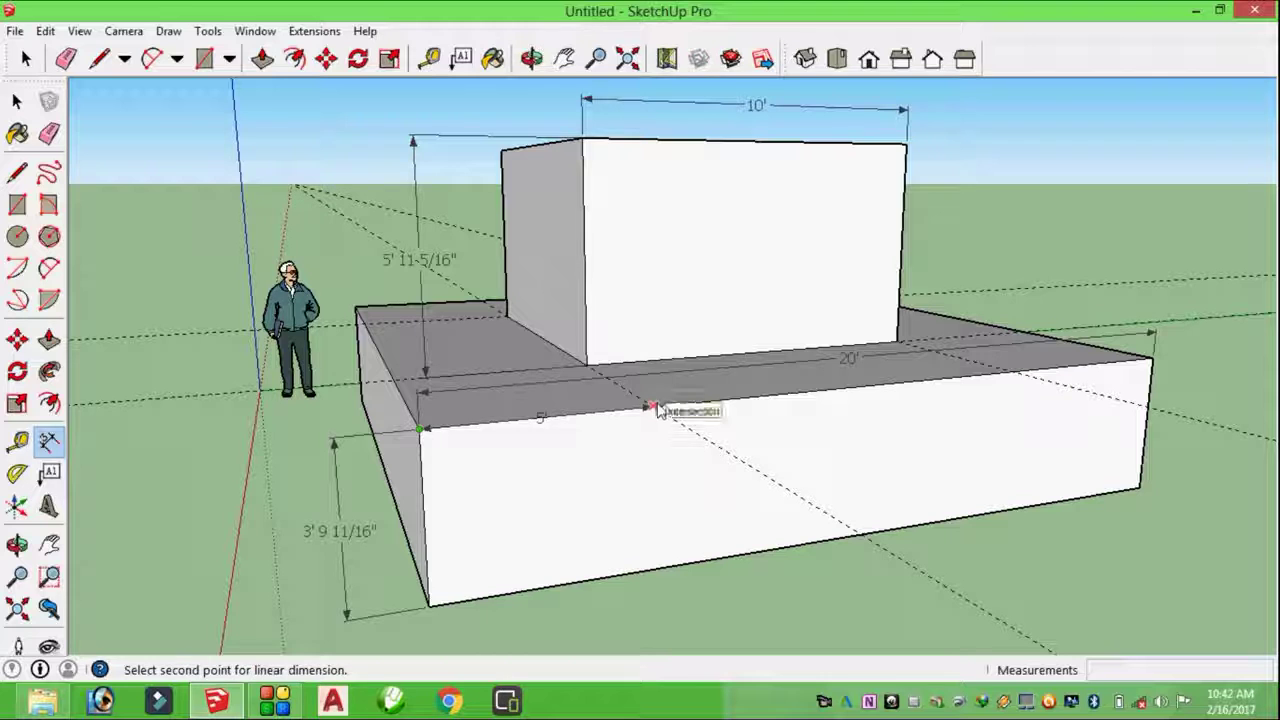
{"action": "left_click", "coordinate": [652, 409]}
{"action": "left_click", "coordinate": [638, 335]}
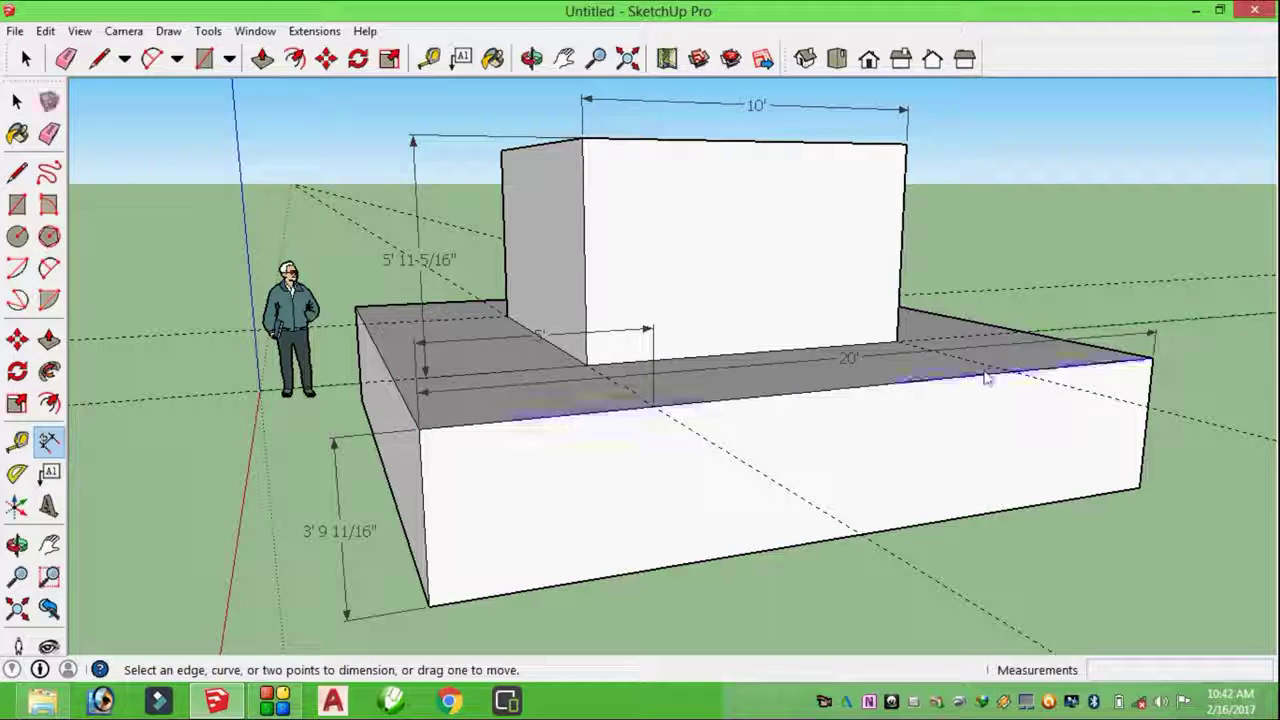
{"action": "left_click", "coordinate": [1013, 374]}
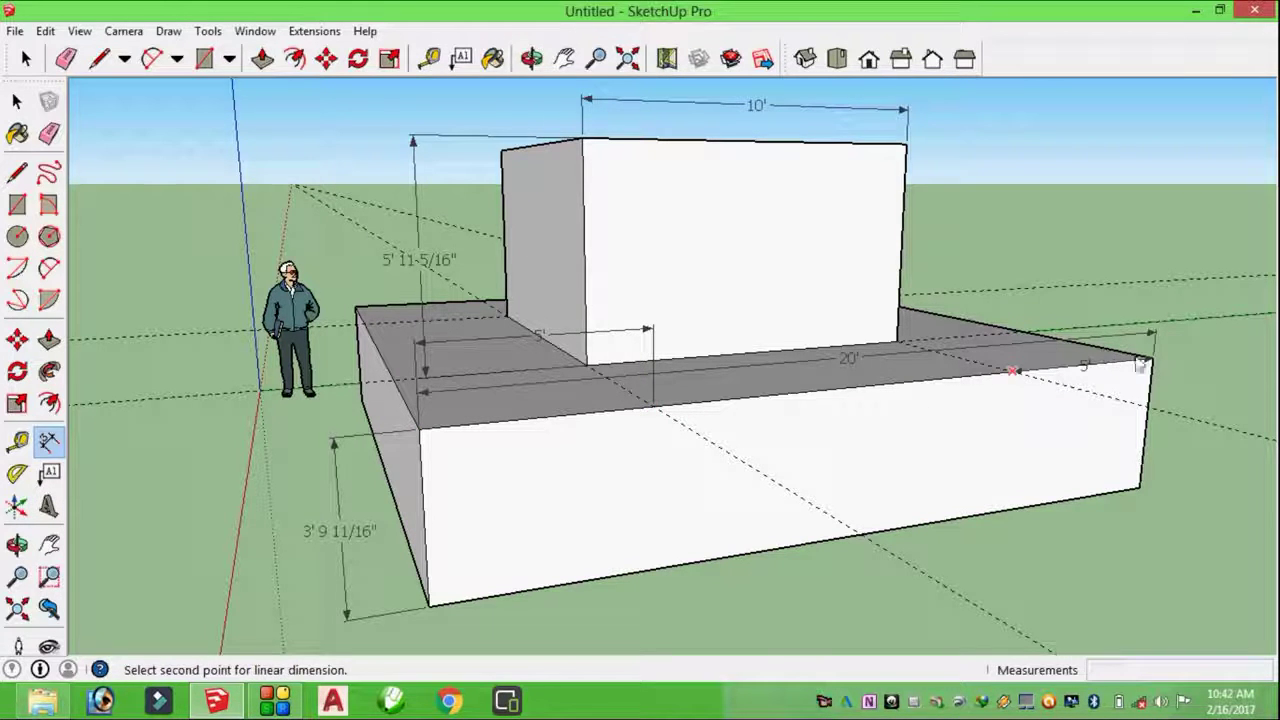
{"action": "left_click", "coordinate": [1150, 358]}
{"action": "left_click", "coordinate": [1136, 260]}
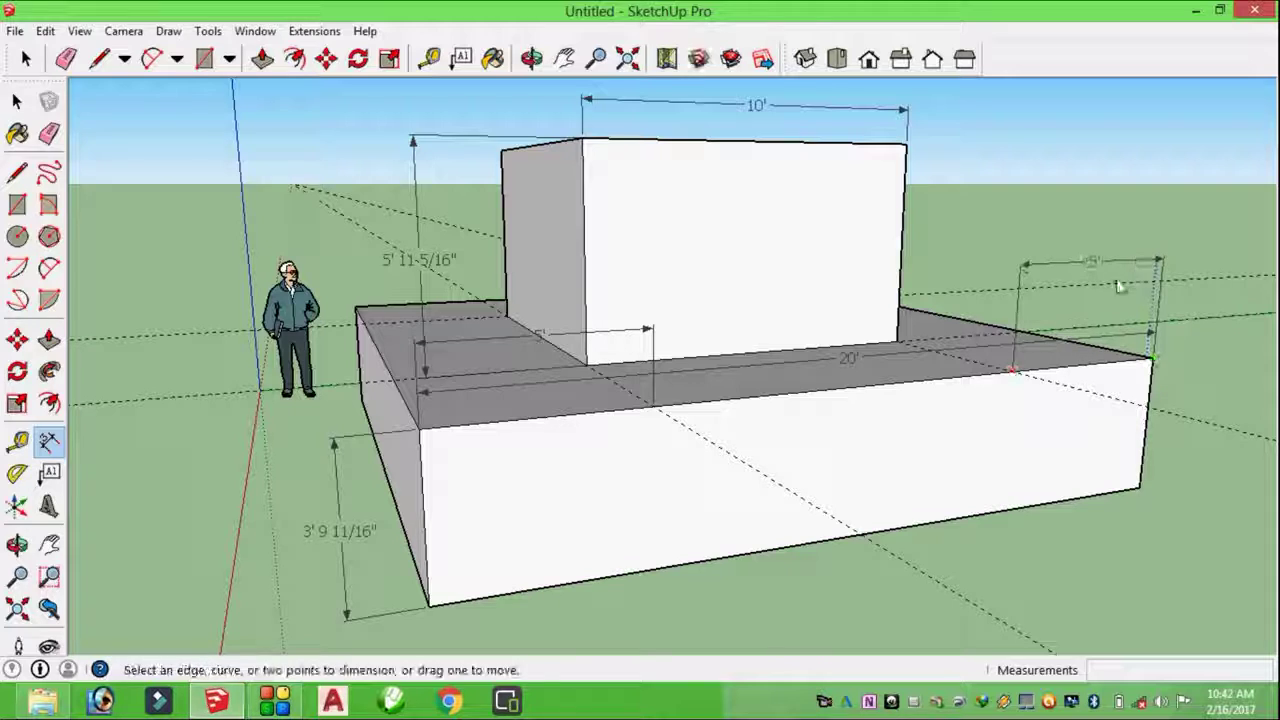
Step: Dimension the top edge of the upper block's side face, left of the front face, placing the dimension line across that face
{"action": "left_click", "coordinate": [531, 58]}
{"action": "left_click_drag", "start_coordinate": [748, 263], "coordinate": [870, 288]}
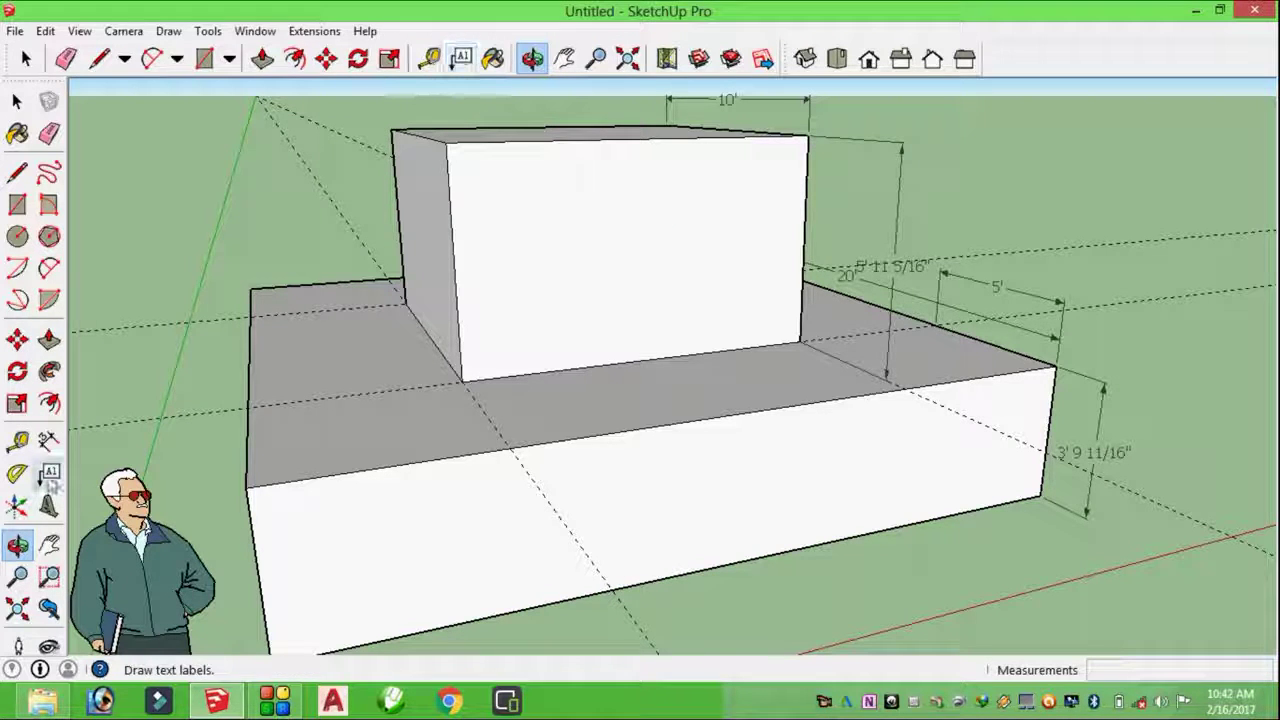
{"action": "left_click", "coordinate": [48, 442]}
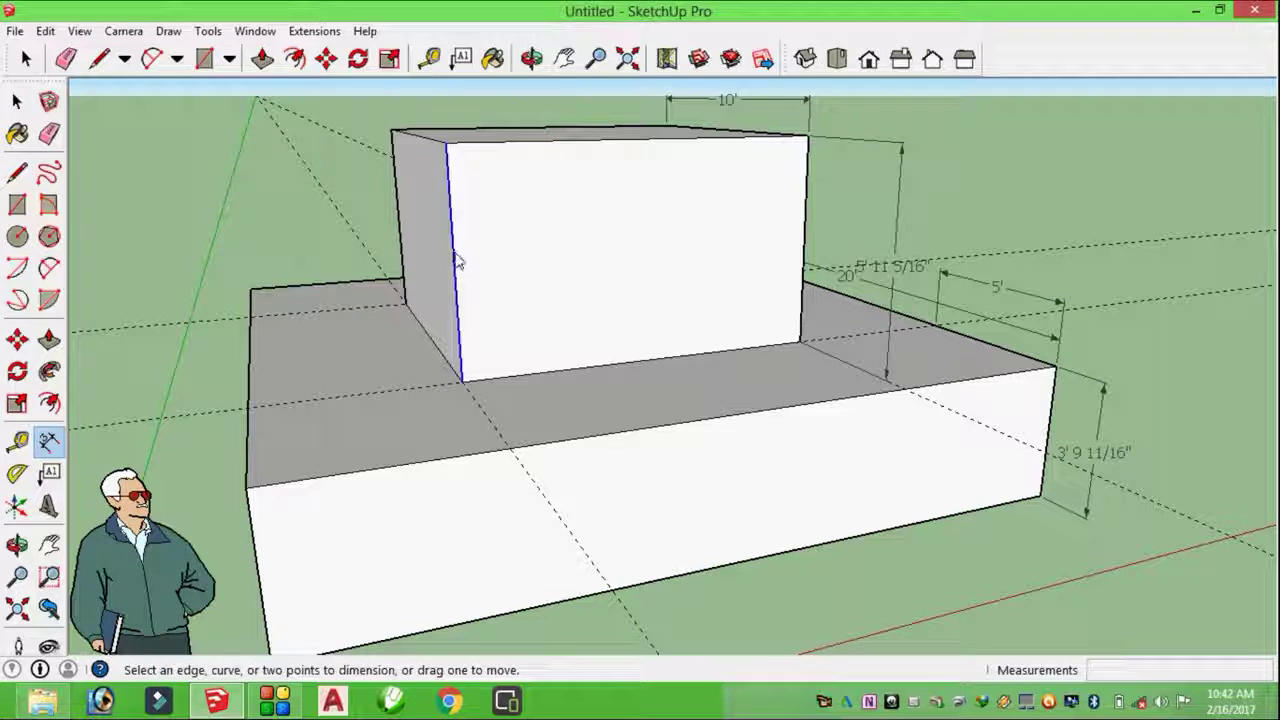
{"action": "left_click", "coordinate": [48, 472]}
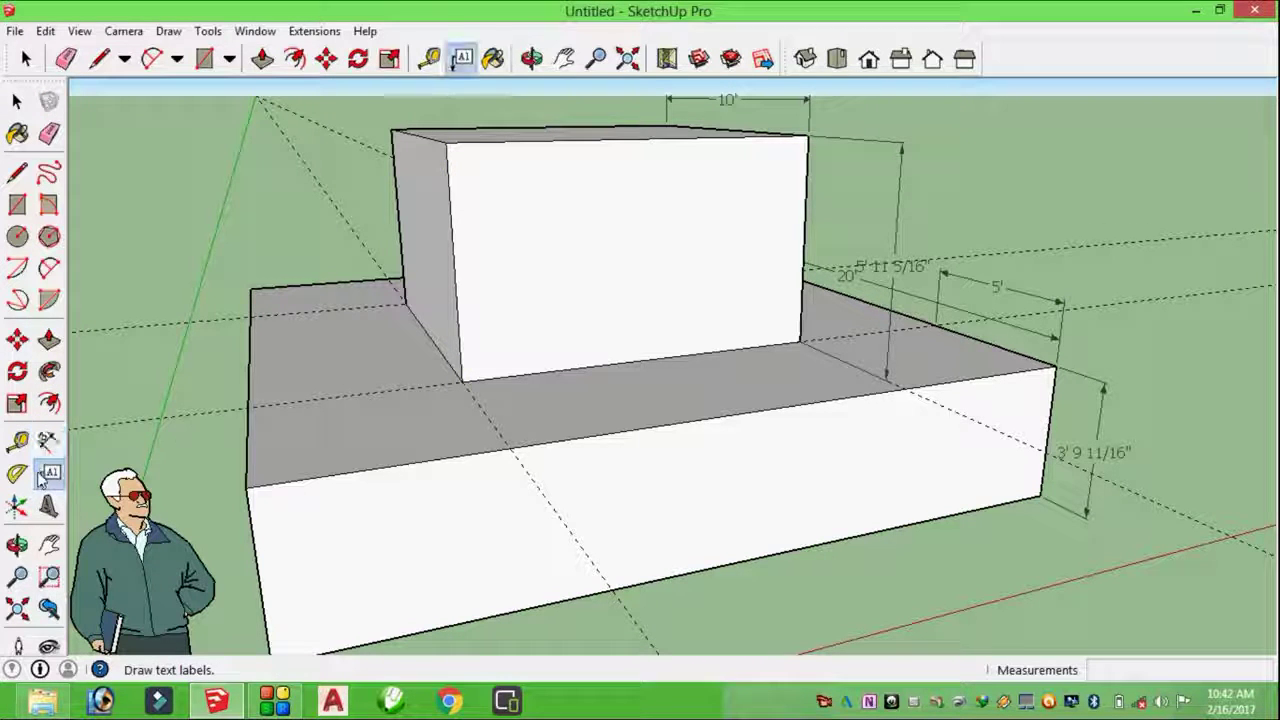
{"action": "left_click", "coordinate": [48, 442]}
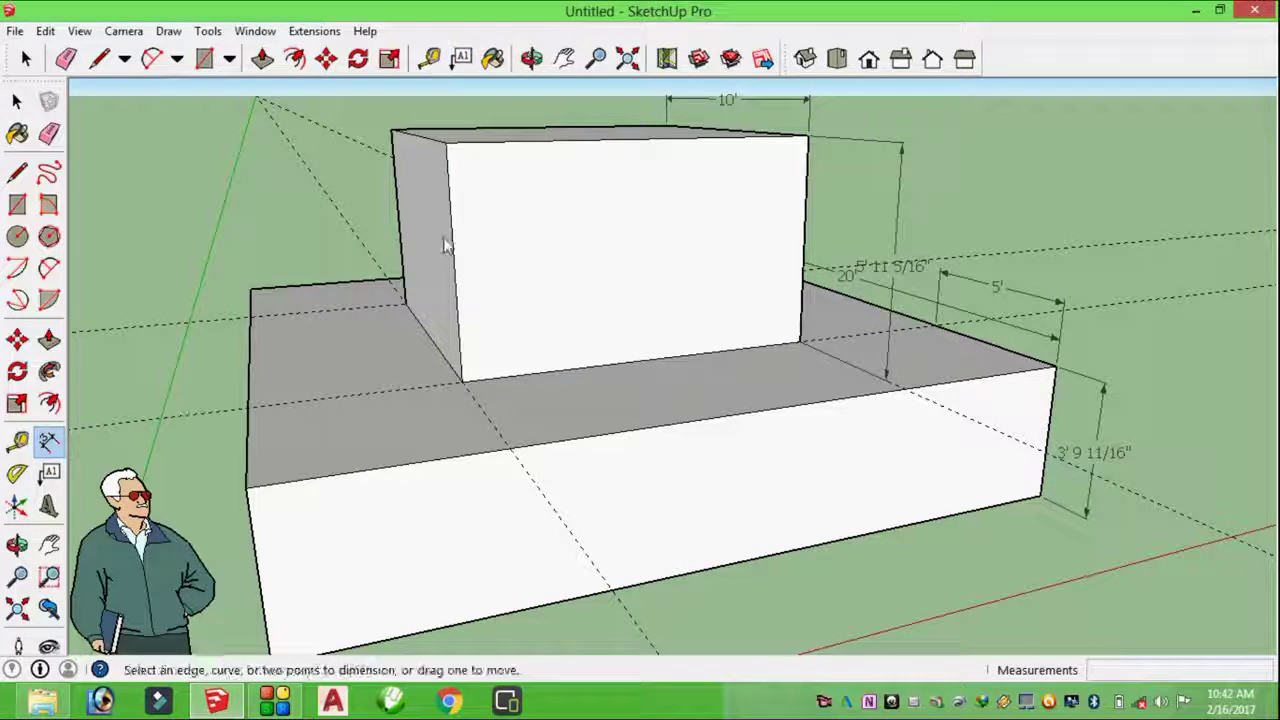
{"action": "left_click", "coordinate": [447, 145]}
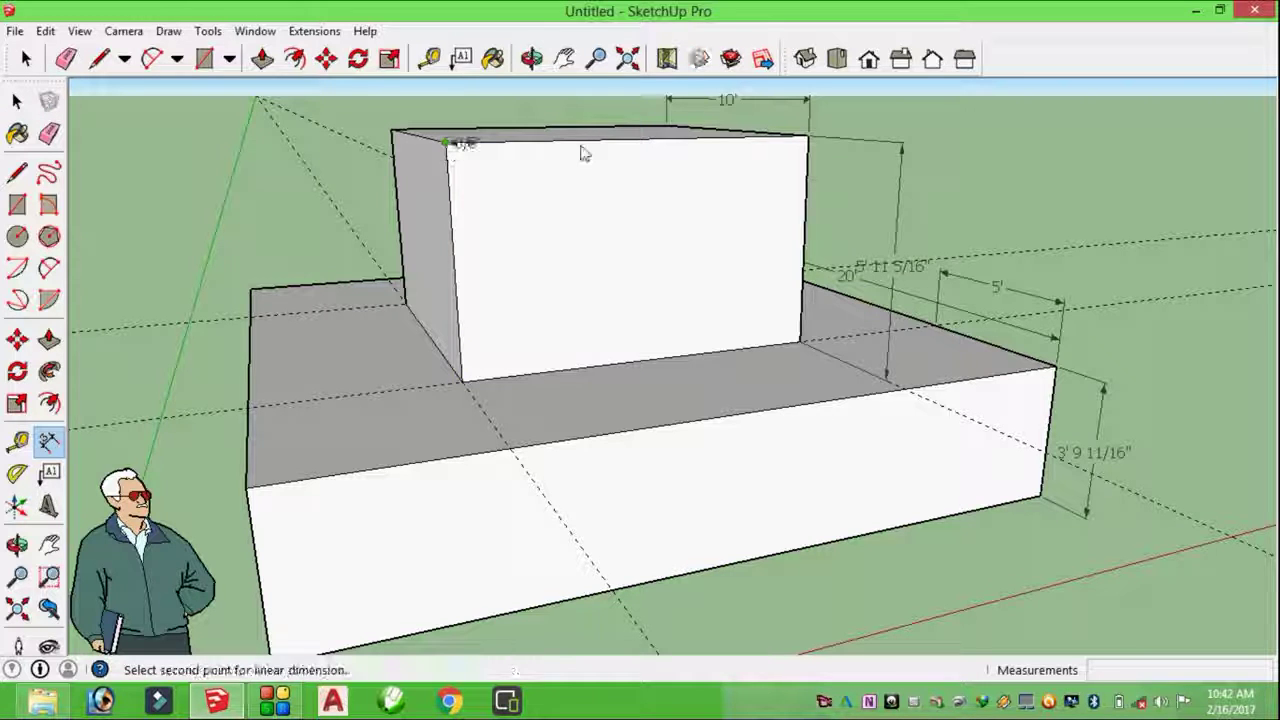
{"action": "left_click", "coordinate": [808, 138]}
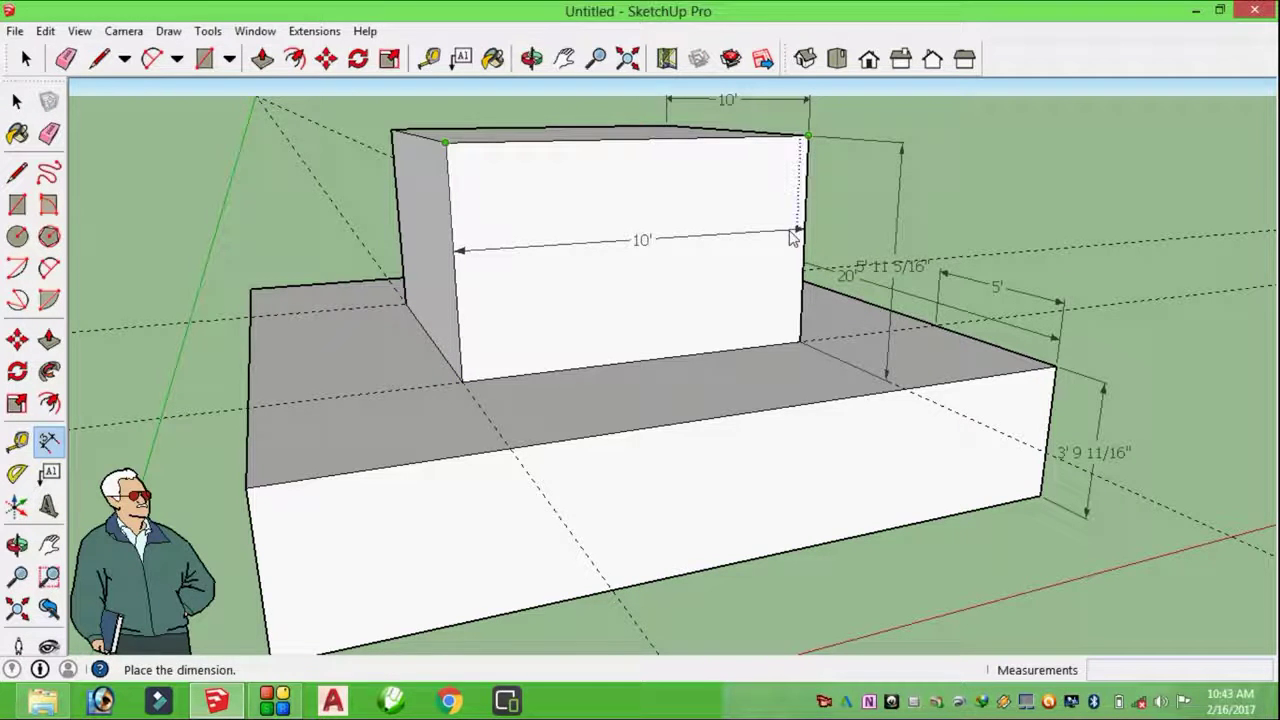
{"action": "left_click", "coordinate": [794, 238]}
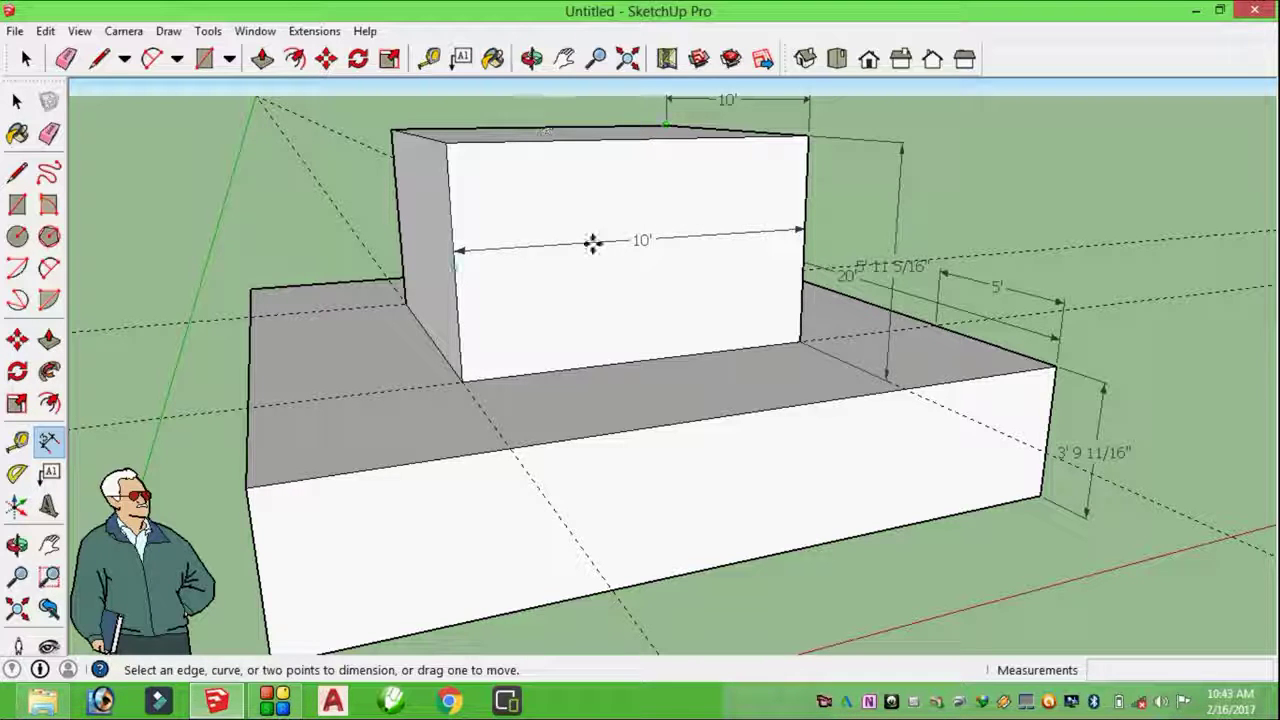
Step: Draw two connected arcs at the upper right corner of the upper block's front face, with bulges of about 4 5/8" and 4 1/2"
{"action": "left_click", "coordinate": [531, 58]}
{"action": "left_click_drag", "start_coordinate": [640, 251], "coordinate": [540, 374]}
{"action": "left_click_drag", "start_coordinate": [652, 358], "coordinate": [849, 228]}
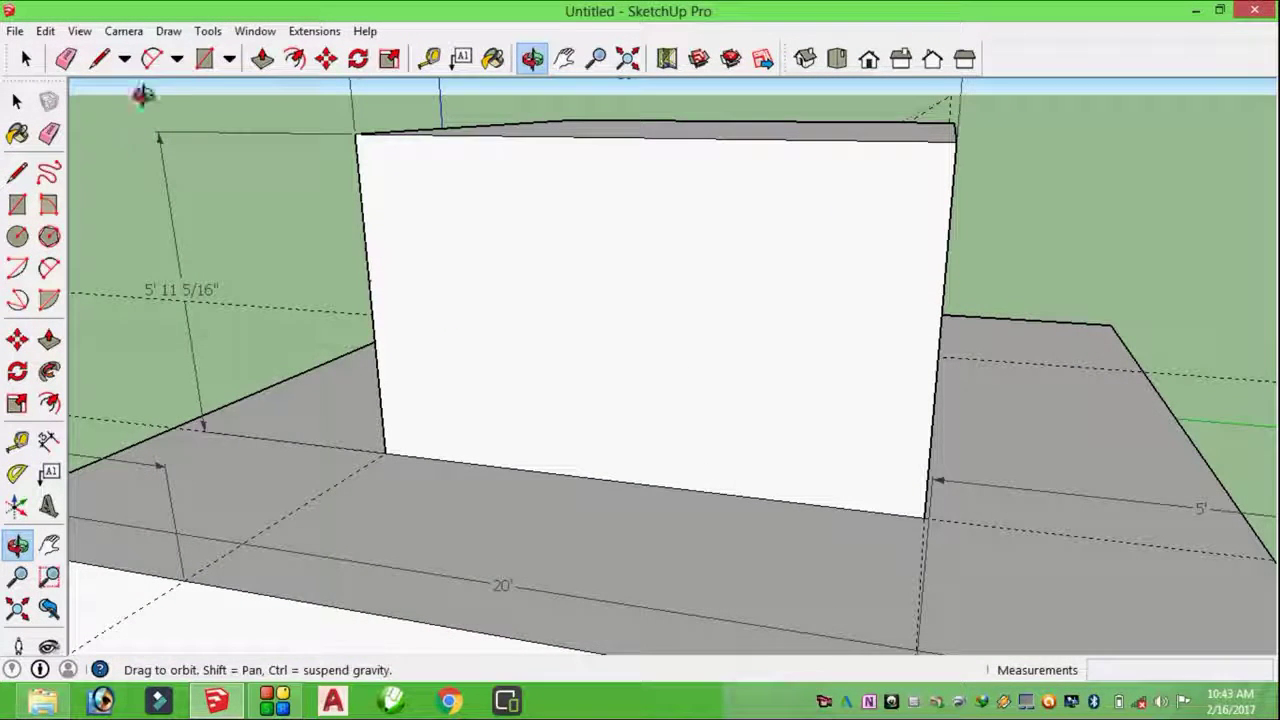
{"action": "left_click", "coordinate": [151, 58]}
{"action": "left_click", "coordinate": [887, 133]}
{"action": "left_click", "coordinate": [872, 193]}
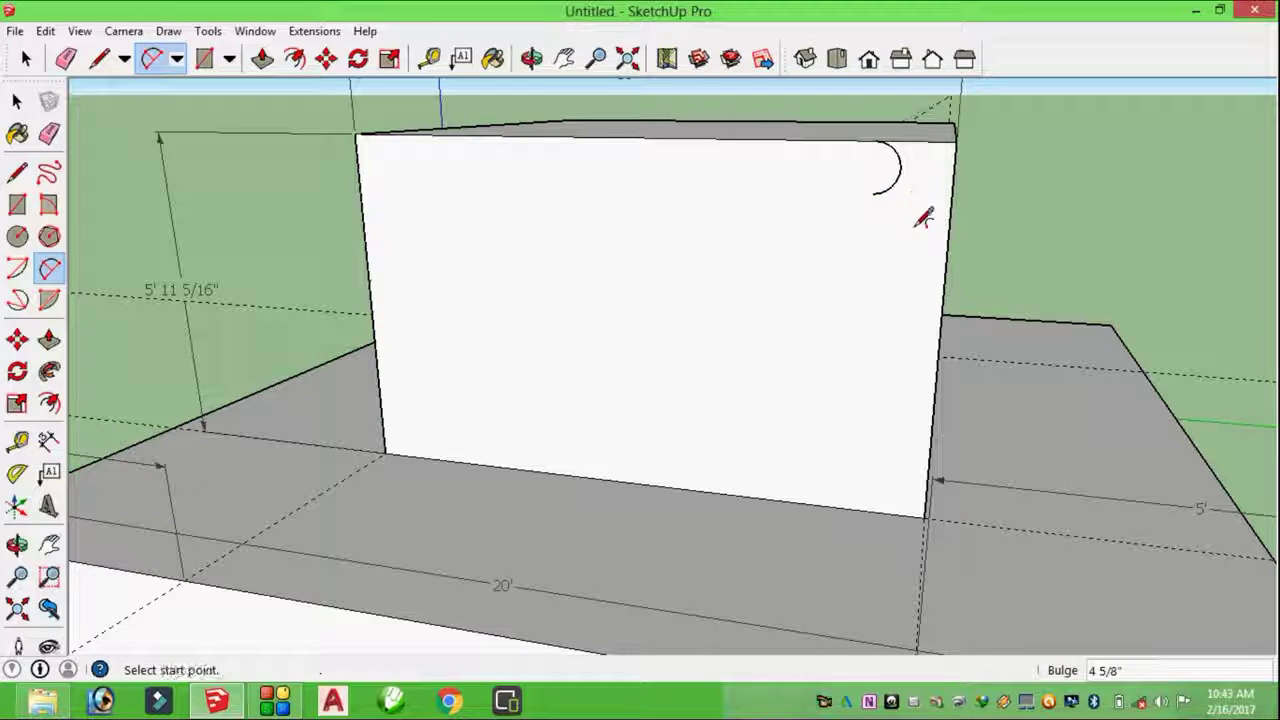
{"action": "left_click", "coordinate": [872, 193]}
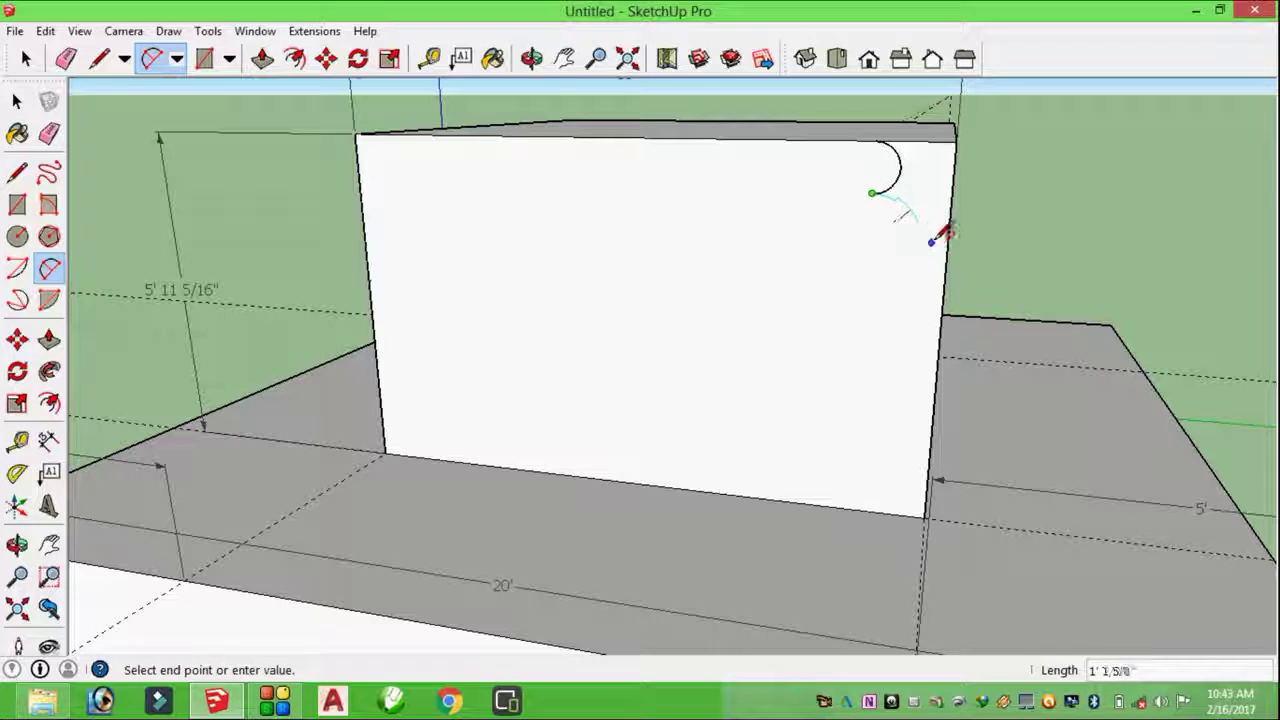
{"action": "left_click", "coordinate": [928, 260]}
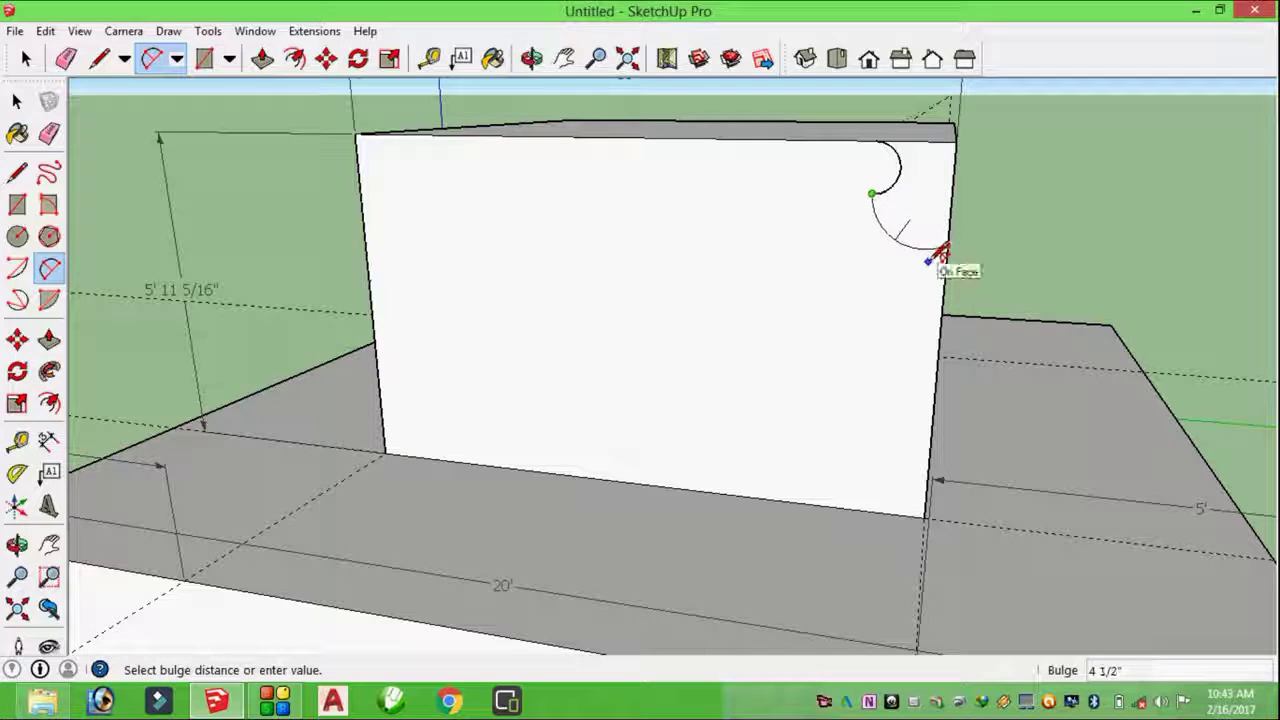
{"action": "left_click", "coordinate": [939, 252]}
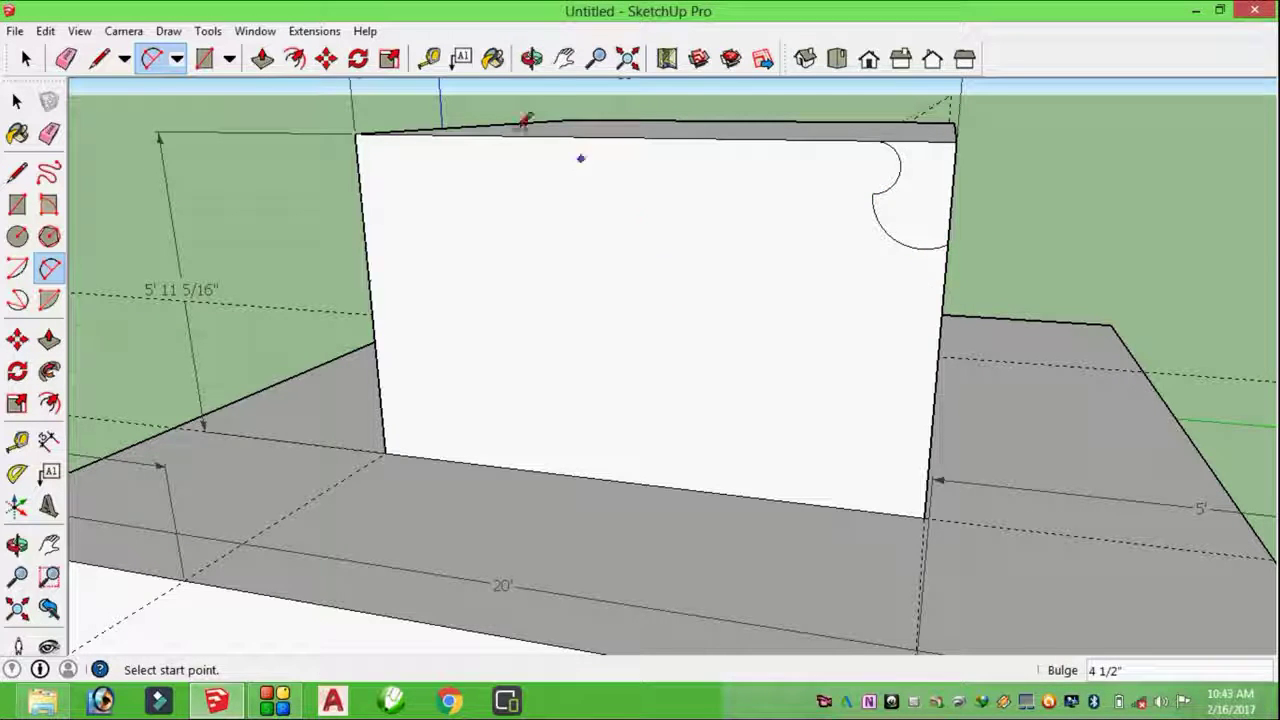
Step: Sweep the two-arc corner profile around the upper block's top edges with Follow Me to cut a moulded rim
{"action": "left_click", "coordinate": [531, 58]}
{"action": "left_click_drag", "start_coordinate": [783, 166], "coordinate": [696, 302]}
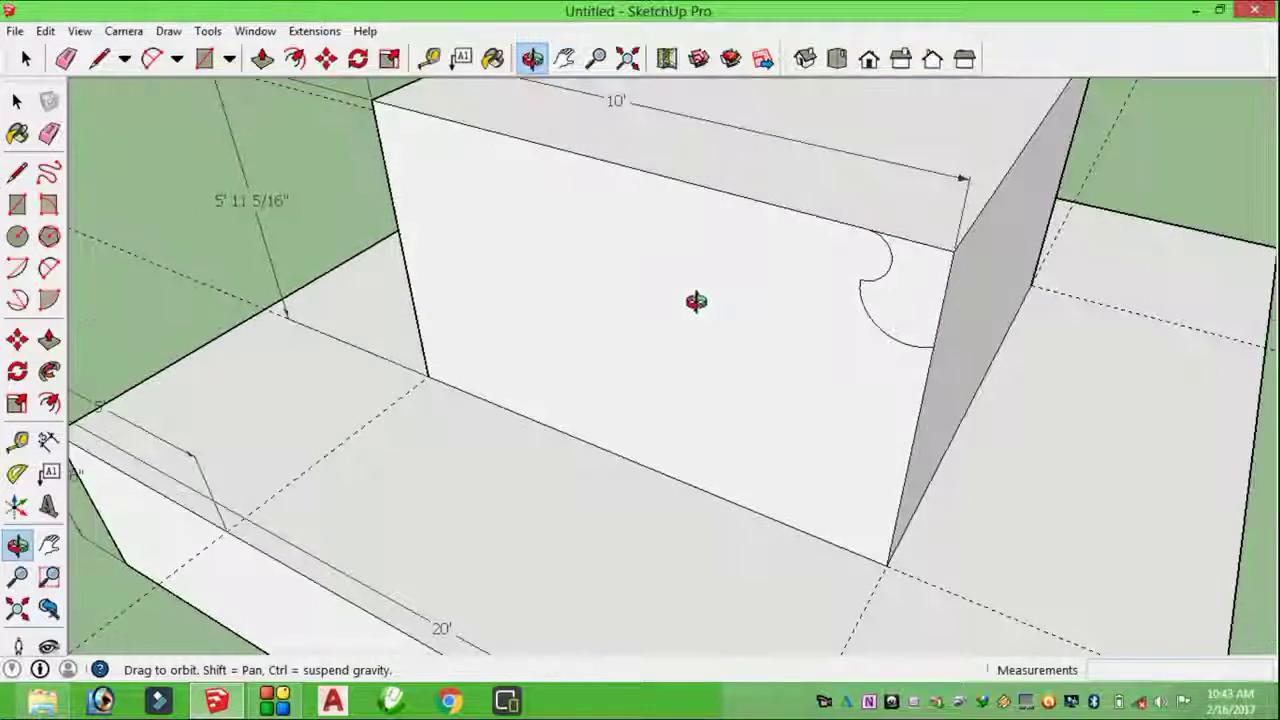
{"action": "scroll", "coordinate": [737, 286], "scroll_direction": "down", "scroll_amount": 5}
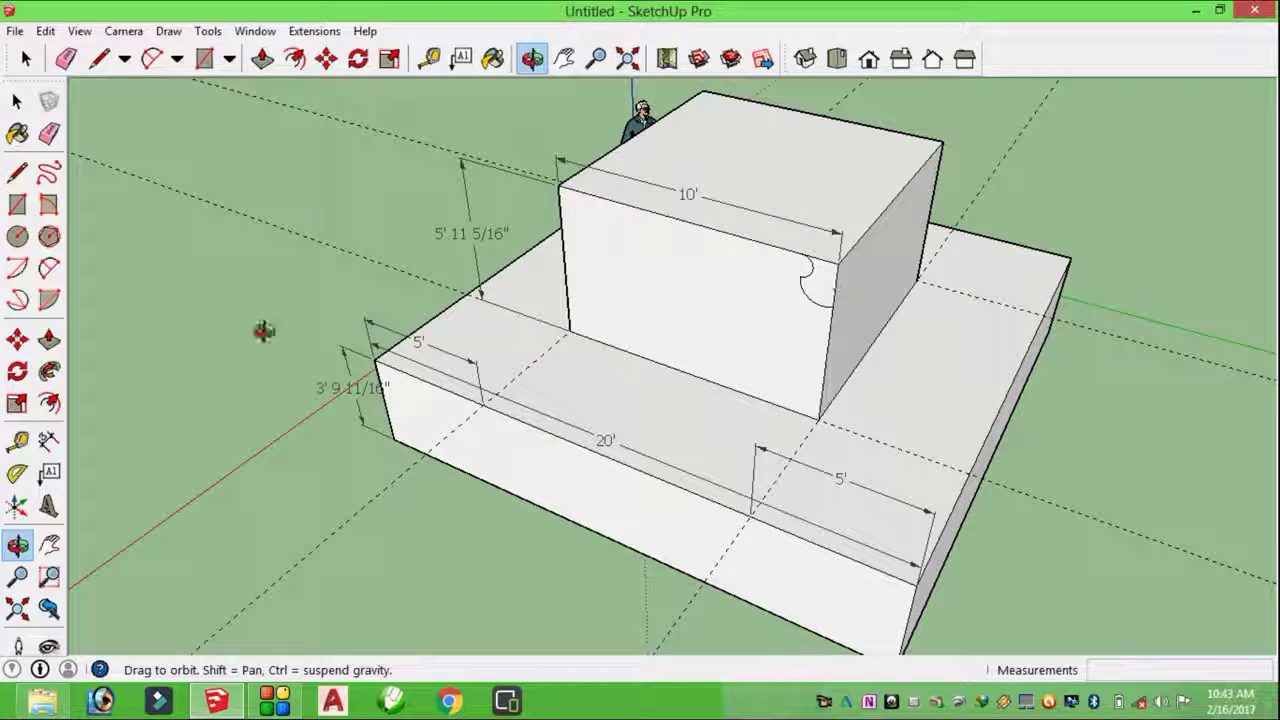
{"action": "left_click", "coordinate": [17, 101]}
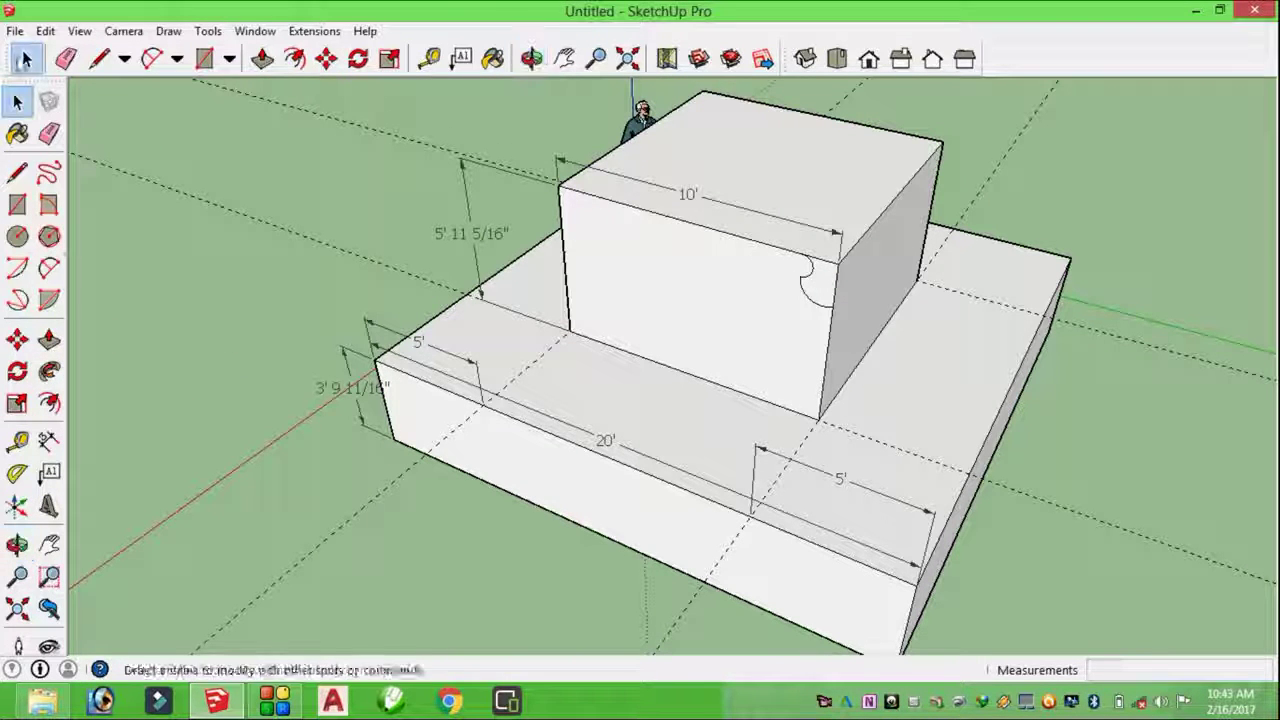
{"action": "left_click", "coordinate": [49, 372]}
{"action": "mouse_move", "coordinate": [820, 285]}
{"action": "left_mouse_down"}
{"action": "mouse_move", "coordinate": [955, 143]}
{"action": "mouse_move", "coordinate": [840, 131]}
{"action": "left_mouse_up"}
{"action": "mouse_move", "coordinate": [700, 100]}
{"action": "left_mouse_down"}
{"action": "mouse_move", "coordinate": [632, 145]}
{"action": "mouse_move", "coordinate": [585, 200]}
{"action": "mouse_move", "coordinate": [732, 225]}
{"action": "left_mouse_up"}
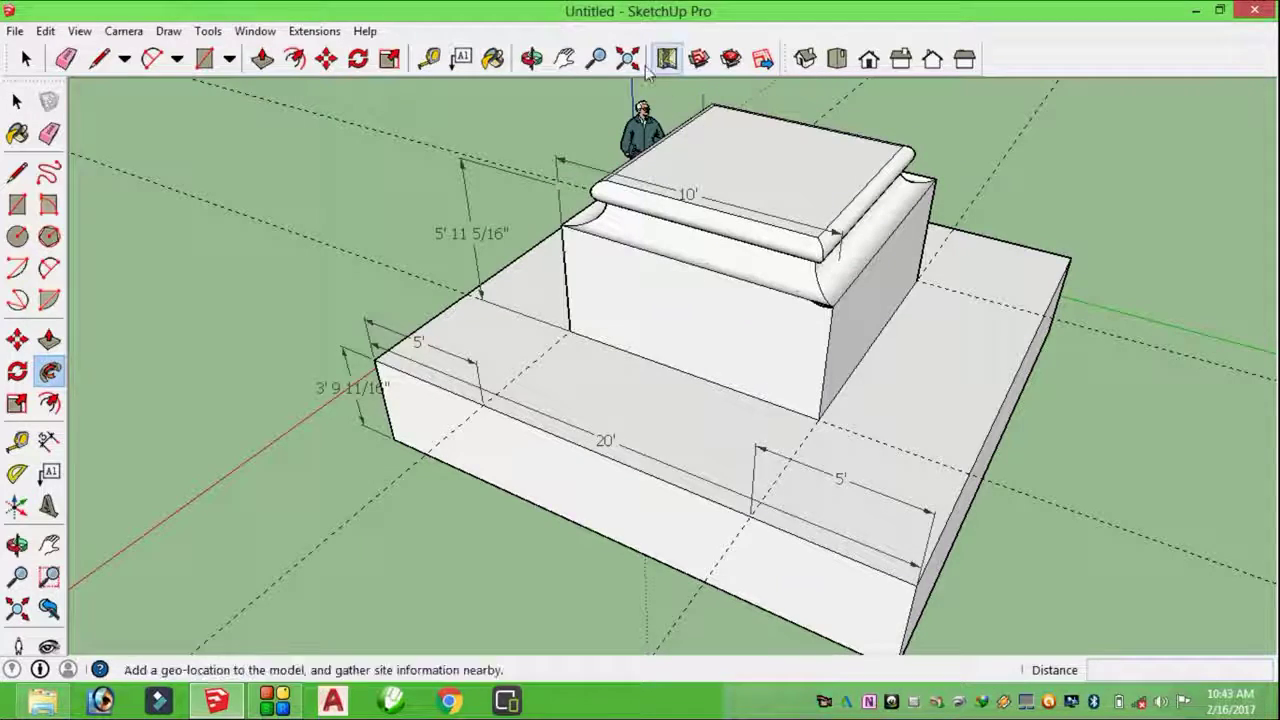
{"action": "mouse_move", "coordinate": [637, 268]}
{"action": "left_mouse_down"}
{"action": "mouse_move", "coordinate": [680, 186]}
{"action": "mouse_move", "coordinate": [946, 211]}
{"action": "mouse_move", "coordinate": [971, 337]}
{"action": "mouse_move", "coordinate": [903, 374]}
{"action": "mouse_move", "coordinate": [491, 380]}
{"action": "mouse_move", "coordinate": [818, 385]}
{"action": "mouse_move", "coordinate": [651, 386]}
{"action": "mouse_move", "coordinate": [714, 337]}
{"action": "mouse_move", "coordinate": [763, 257]}
{"action": "mouse_move", "coordinate": [725, 319]}
{"action": "mouse_move", "coordinate": [854, 357]}
{"action": "mouse_move", "coordinate": [749, 374]}
{"action": "mouse_move", "coordinate": [929, 357]}
{"action": "mouse_move", "coordinate": [857, 380]}
{"action": "mouse_move", "coordinate": [826, 430]}
{"action": "mouse_move", "coordinate": [863, 500]}
{"action": "mouse_move", "coordinate": [892, 498]}
{"action": "mouse_move", "coordinate": [888, 487]}
{"action": "mouse_move", "coordinate": [906, 503]}
{"action": "left_mouse_up"}
{"action": "left_click_drag", "start_coordinate": [845, 427], "coordinate": [488, 477]}
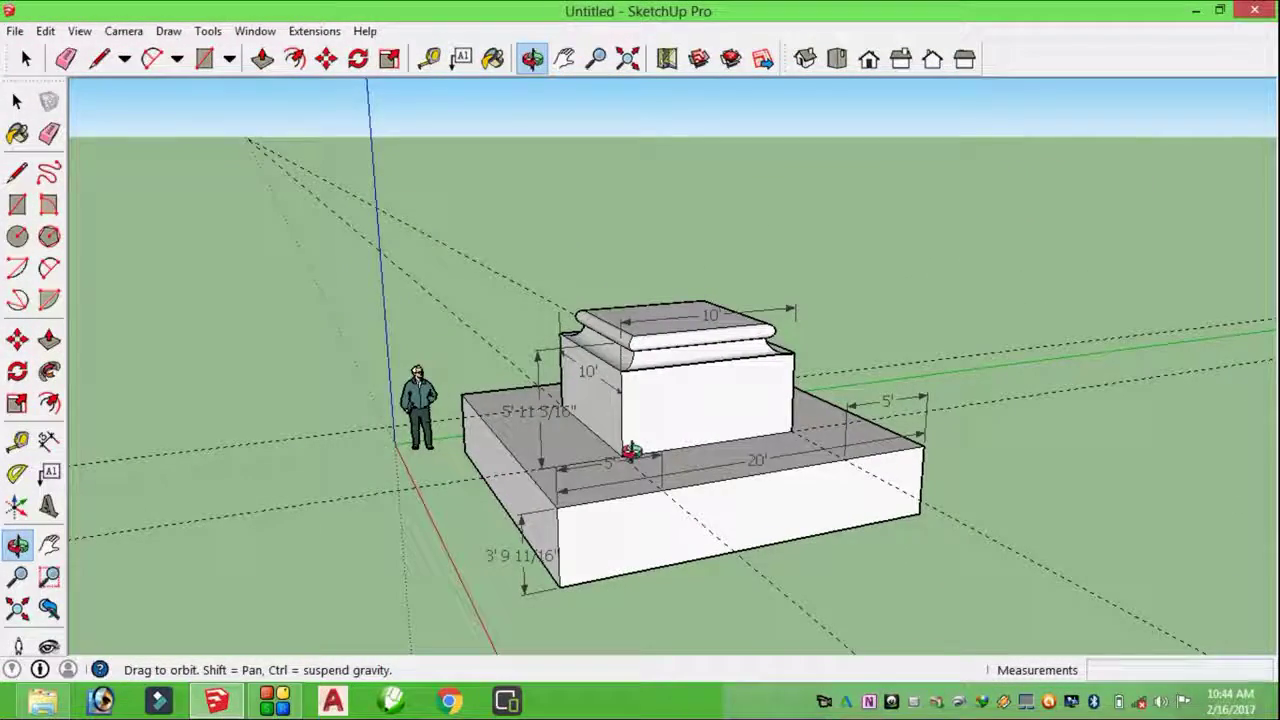